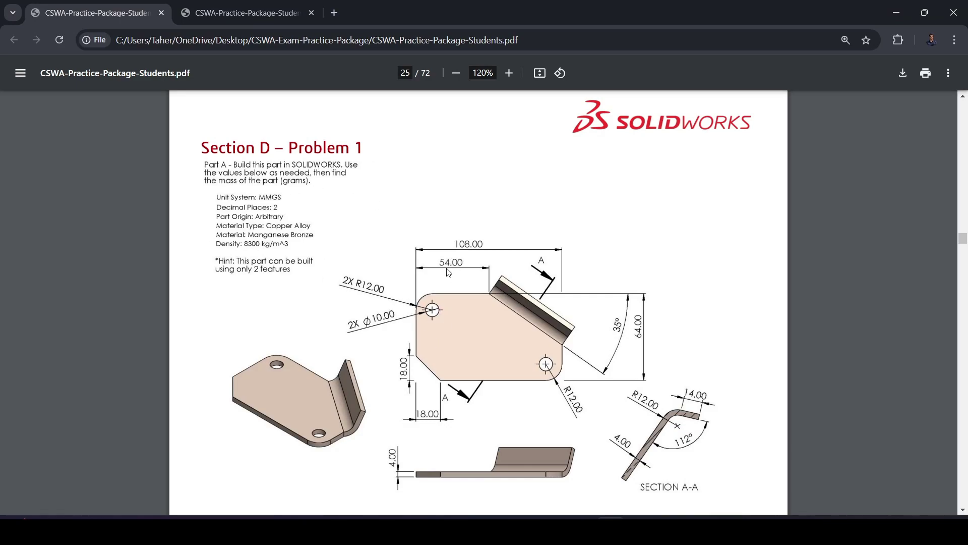
Review the Section D overview and Problem 1 drawing, then switch to SOLIDWORKS and create a new part
scroll(439, 275, "up", 10)
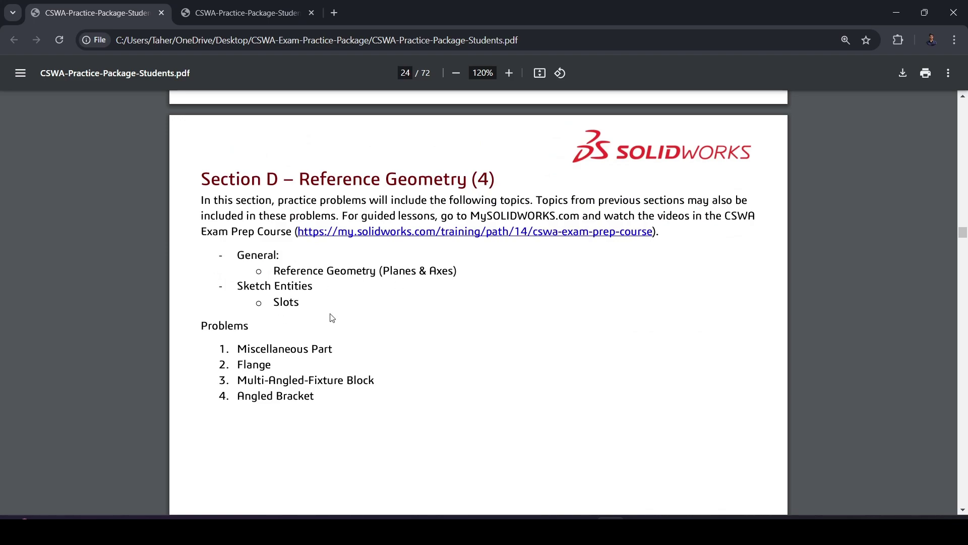
scroll(443, 317, "down", 10)
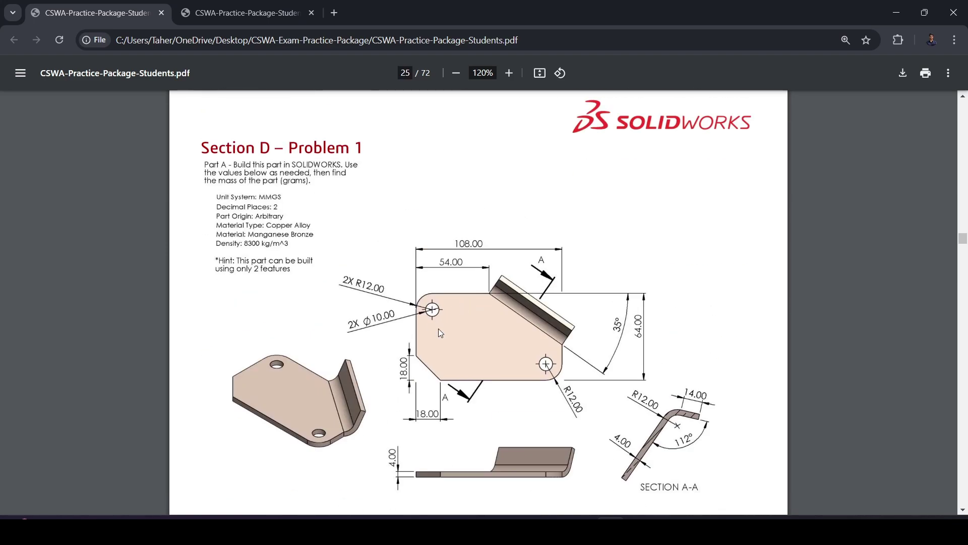
left_click(639, 528)
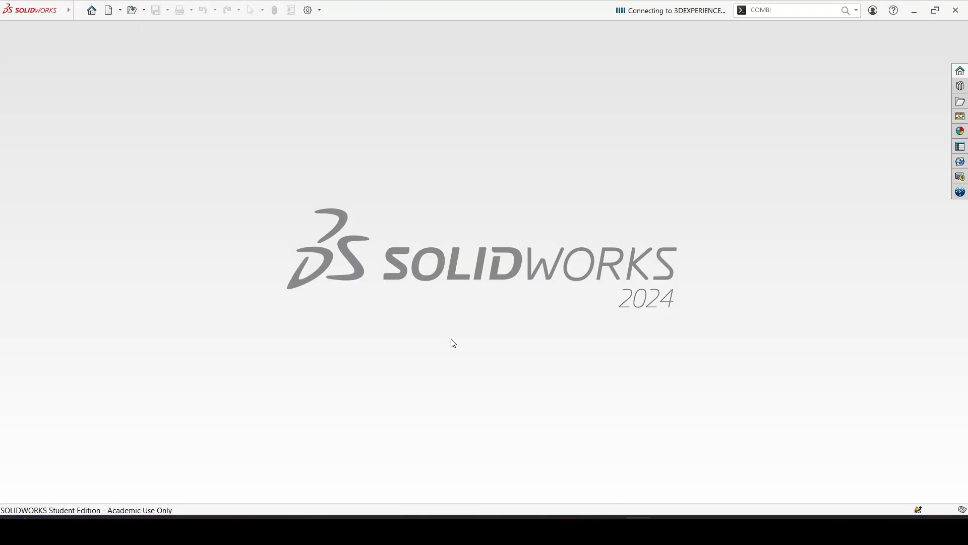
key("ctrl+n")
double_click(251, 233)
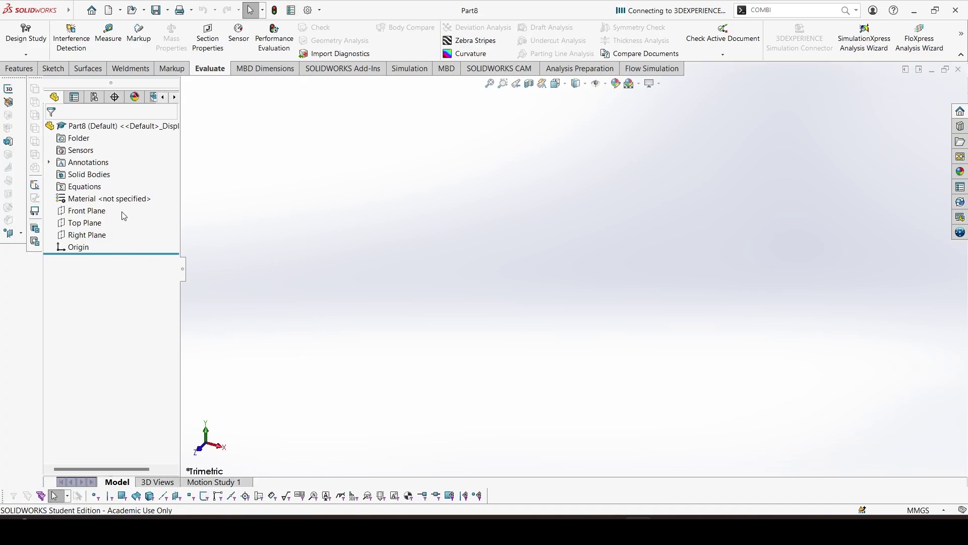
Start a sketch on the Front Plane and draw a 10 mm diameter circle centred on the origin
left_click(106, 210)
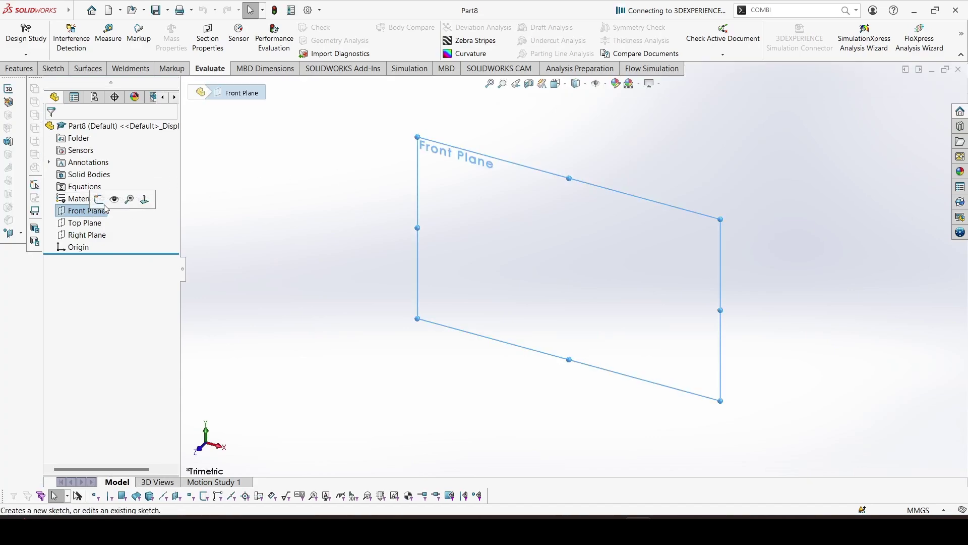
left_click(99, 199)
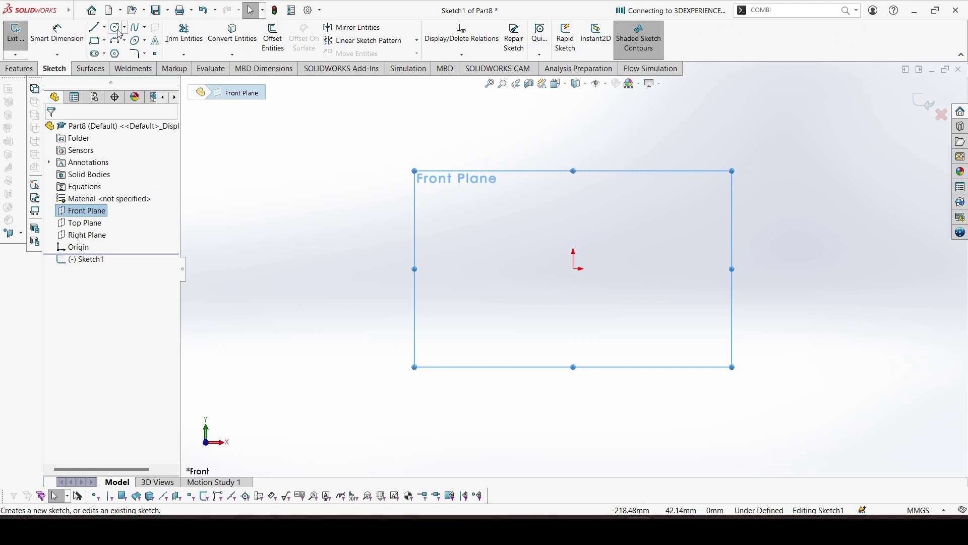
left_click(119, 29)
left_click(574, 269)
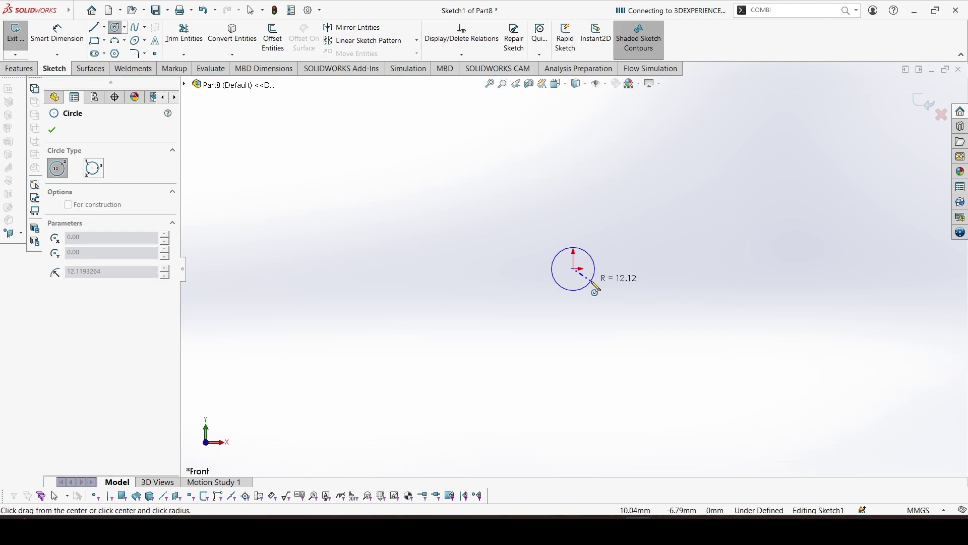
left_click(594, 285)
right_click_drag(594, 291, 595, 277)
left_click(591, 291)
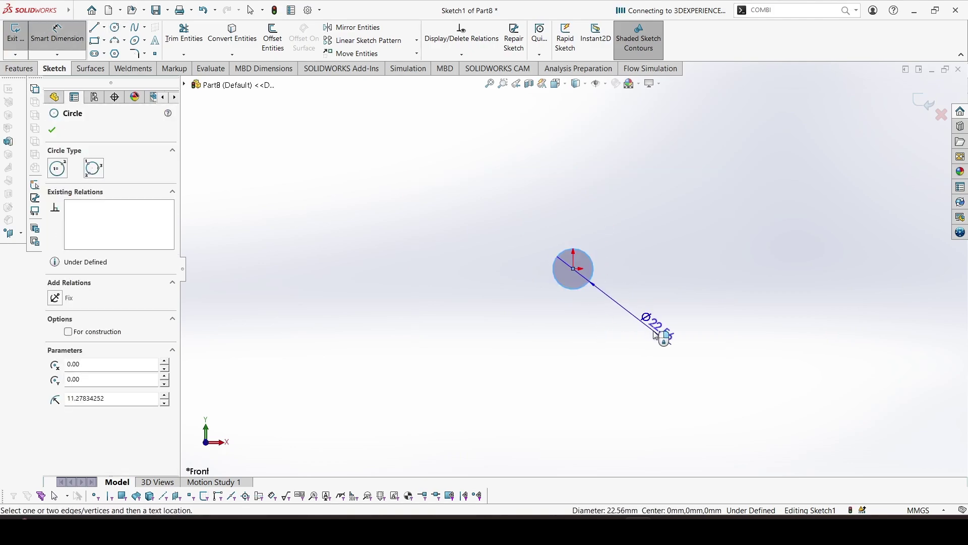
left_click(654, 333)
type("10")
key("Return")
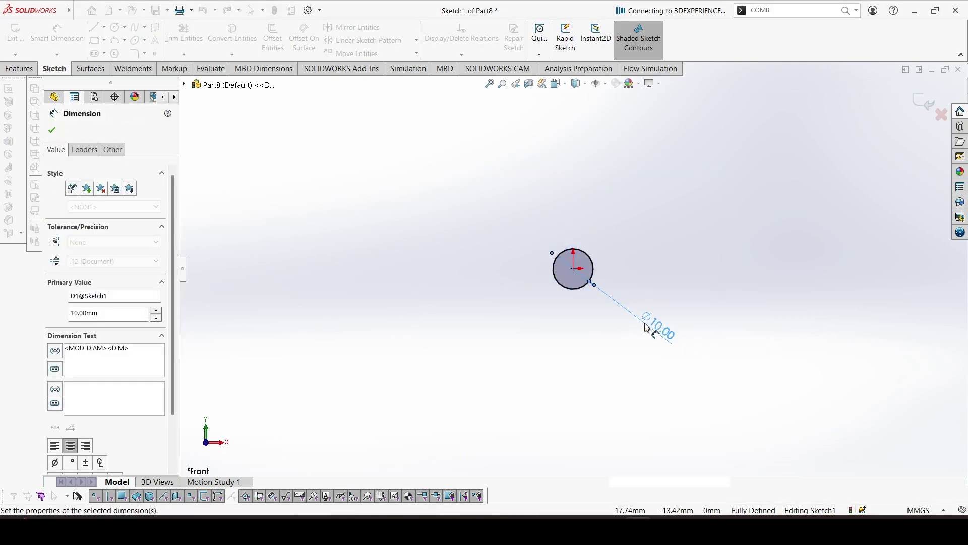
key("Escape")
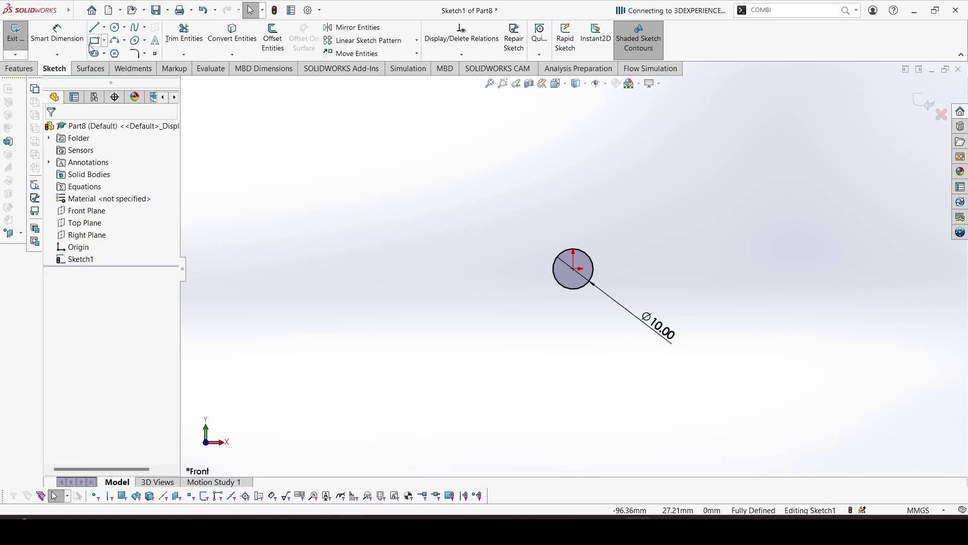
Sketch a corner rectangle about 71 by 38 mm around the circle, keeping the circle near its lower-right corner
left_click(95, 40)
left_click_drag(323, 146, 396, 194)
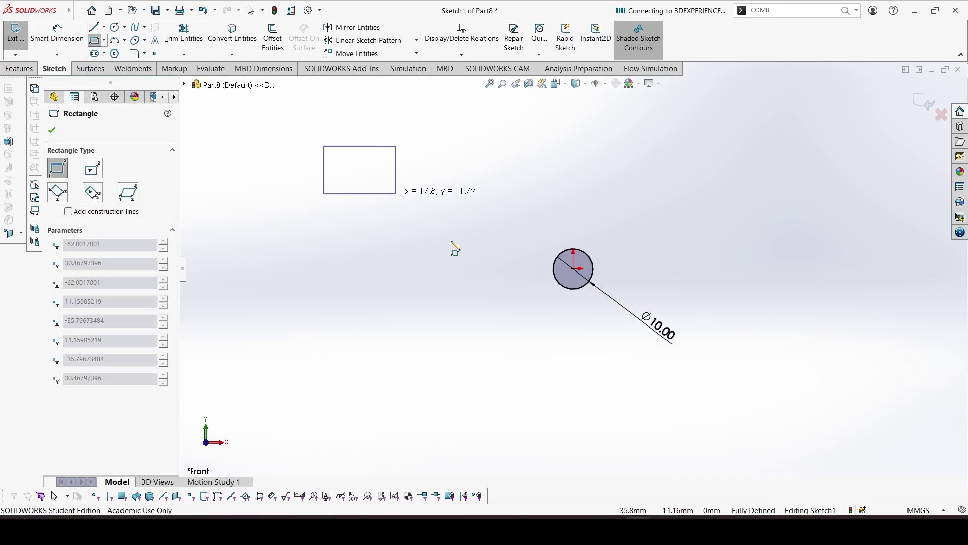
left_click(611, 299)
key("Escape")
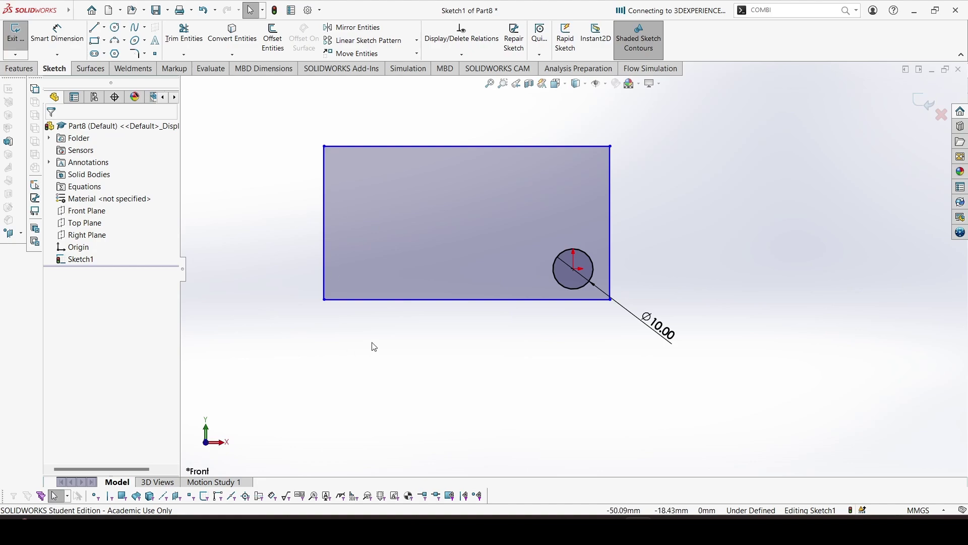
Apply 12 mm sketch fillets to the rectangle's upper-left and lower-right corners
left_click(135, 56)
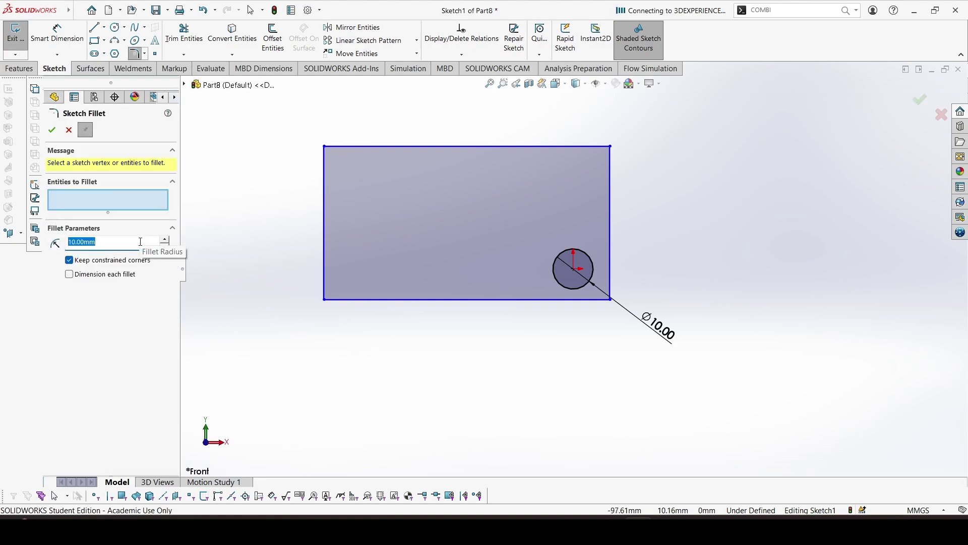
type("1")
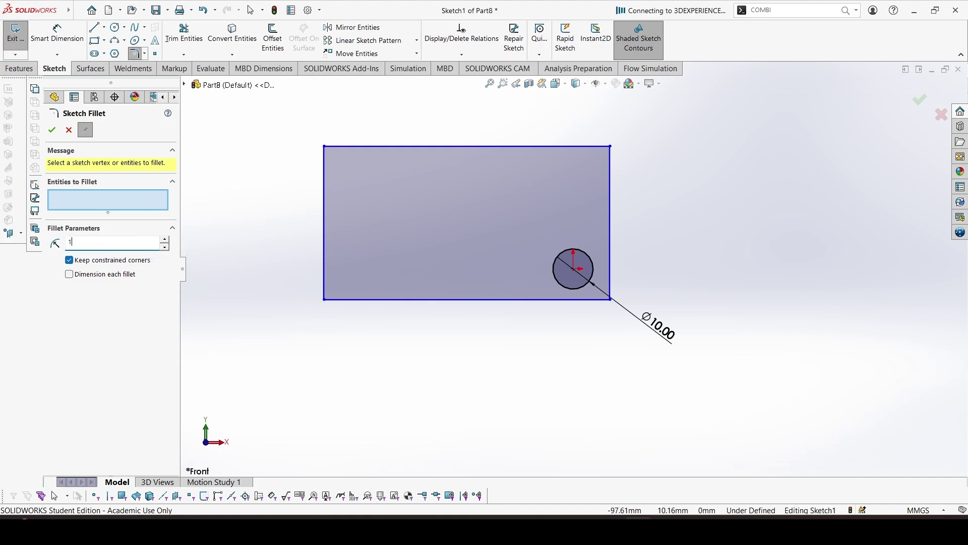
left_click(325, 147)
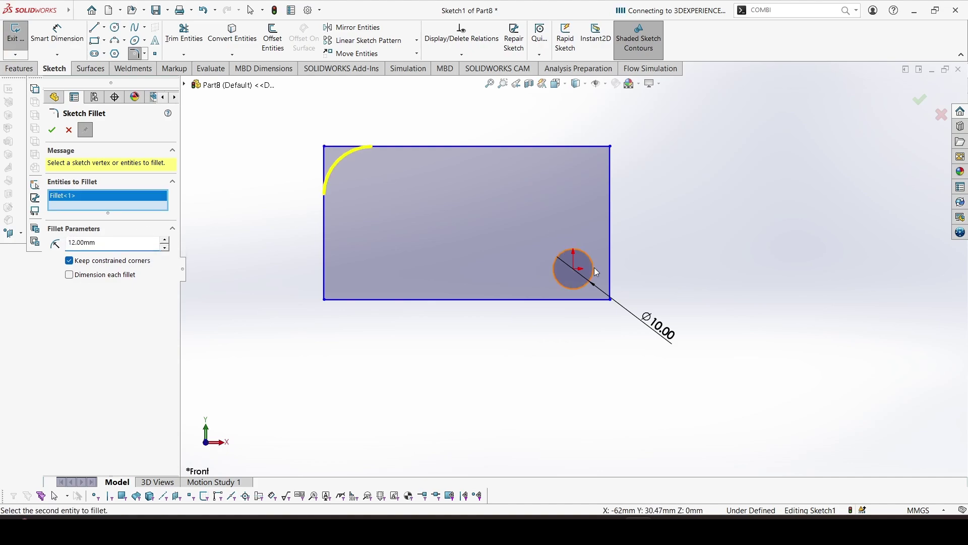
left_click(611, 300)
key("Return")
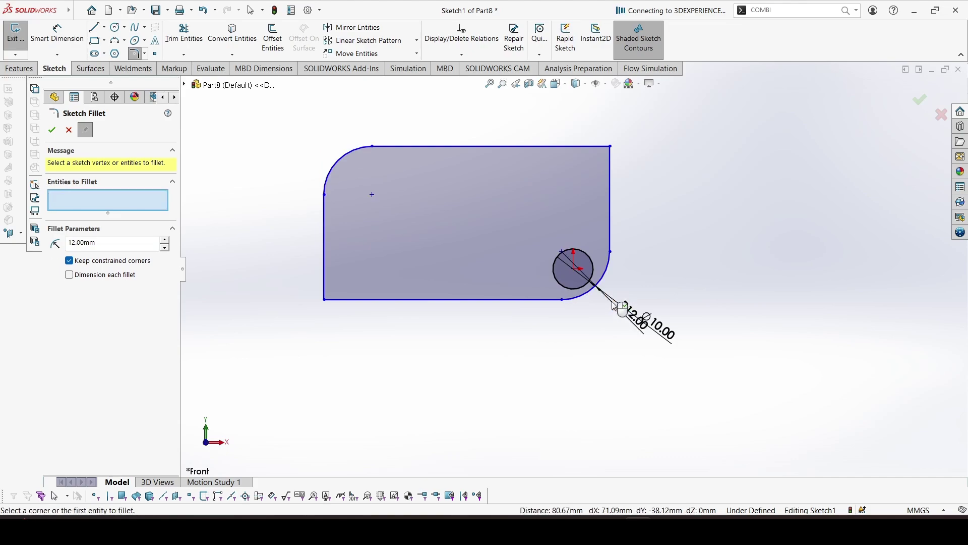
left_click(584, 297)
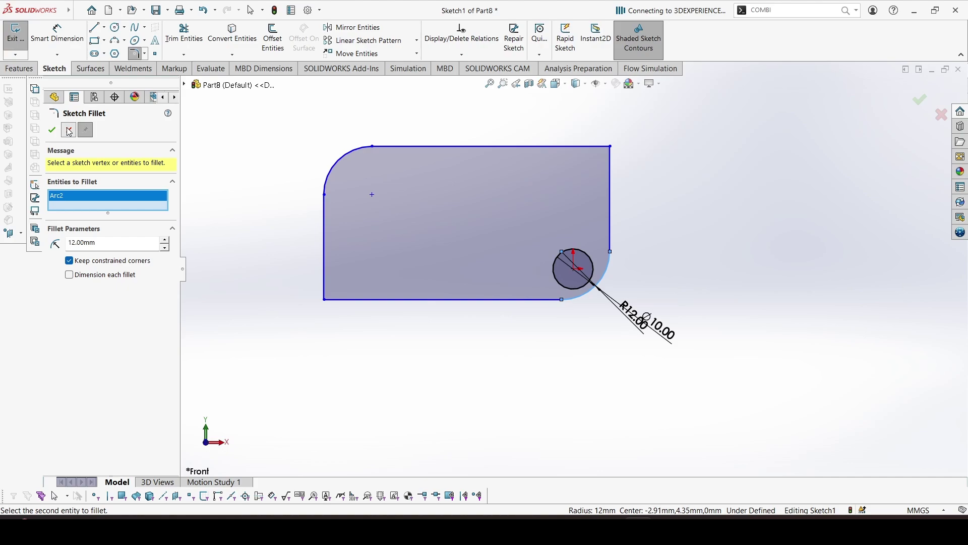
left_click(69, 130)
Make the lower-right fillet arc concentric with the circle and move its radius dimension below the profile, clear of the diameter dimension
left_click(575, 300)
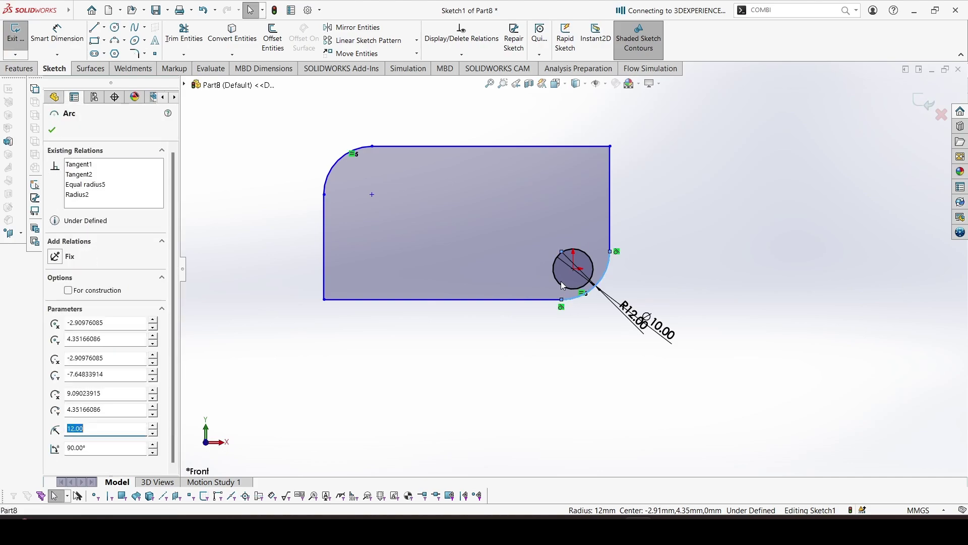
left_click(560, 280, "ctrl")
left_click(621, 236)
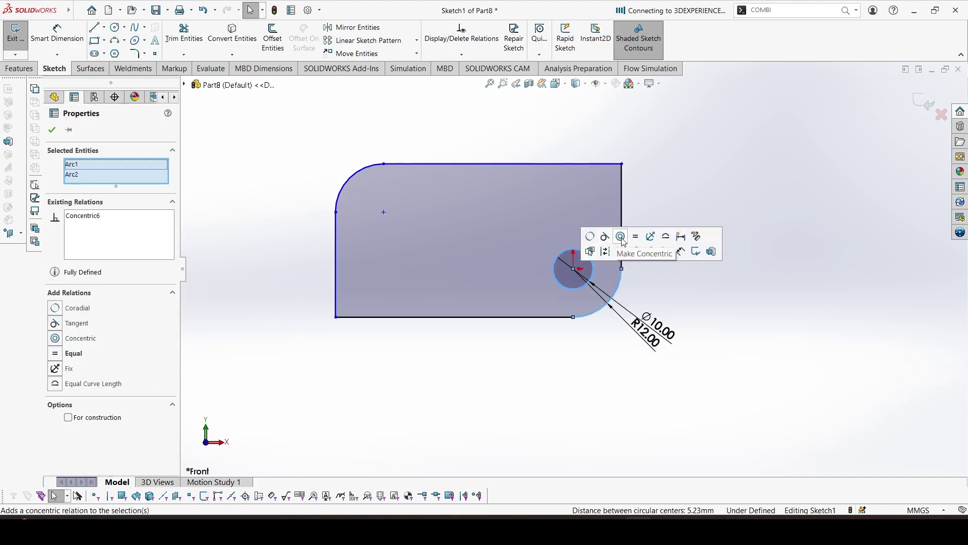
left_click(603, 372)
key("z")
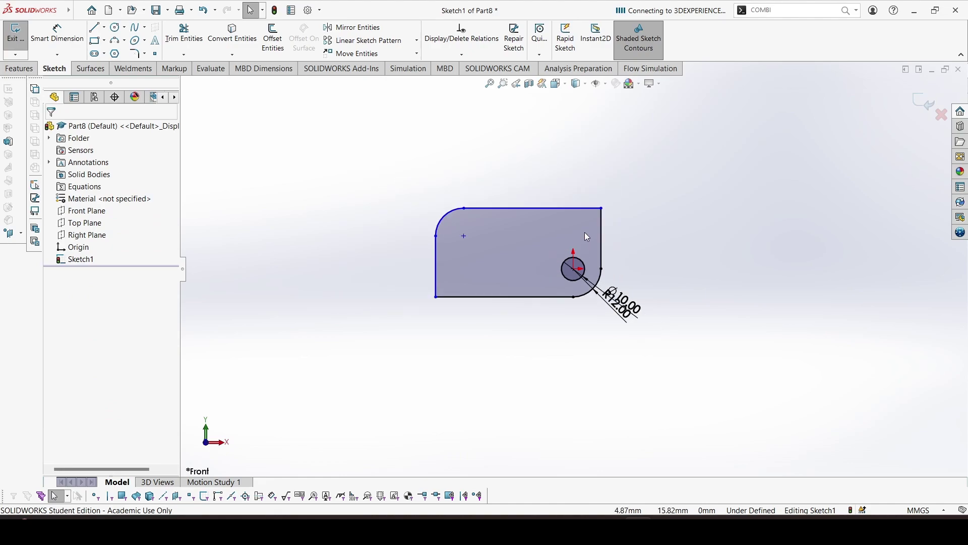
scroll(585, 257, "down", 2)
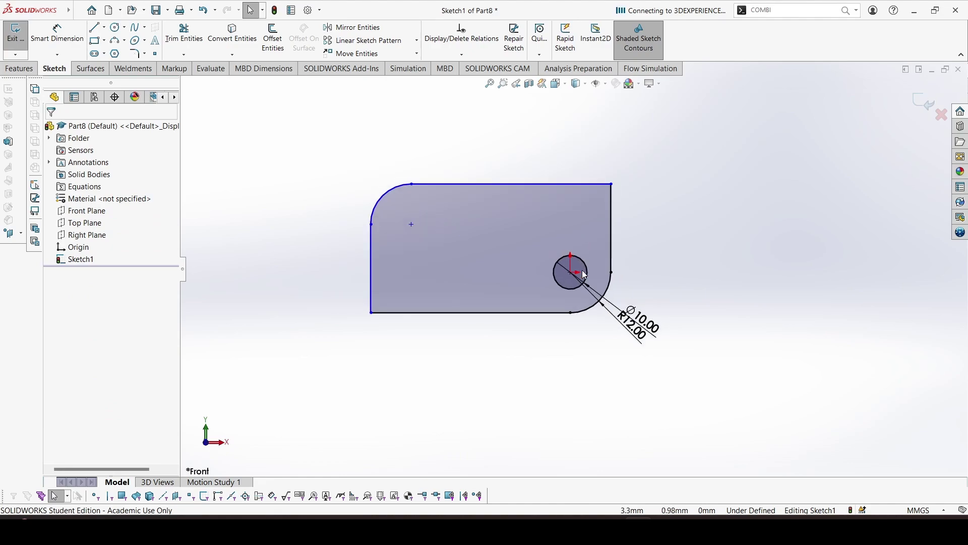
left_click_drag(621, 322, 592, 353)
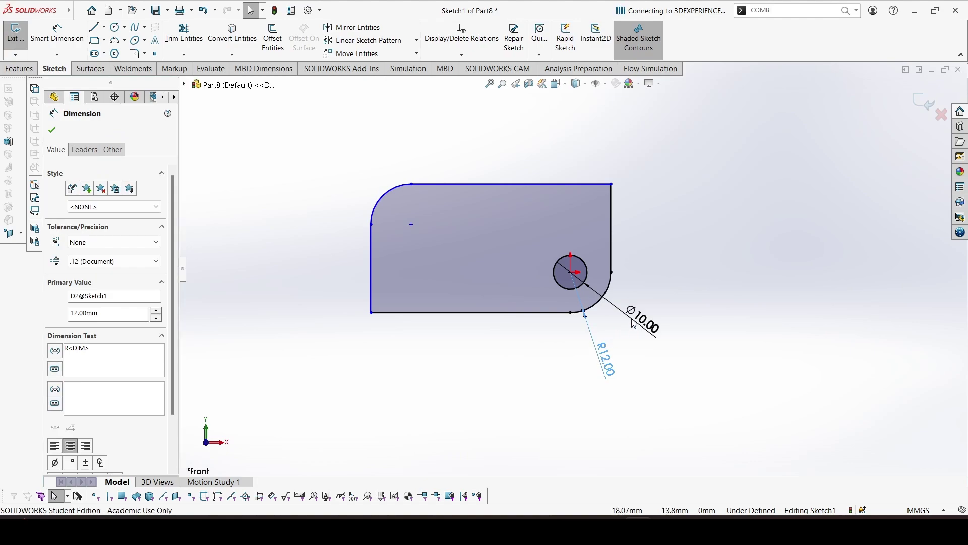
left_click(511, 343)
Dimension the plate profile's overall width between its two vertical edges as 108 mm
right_click_drag(518, 419, 515, 379)
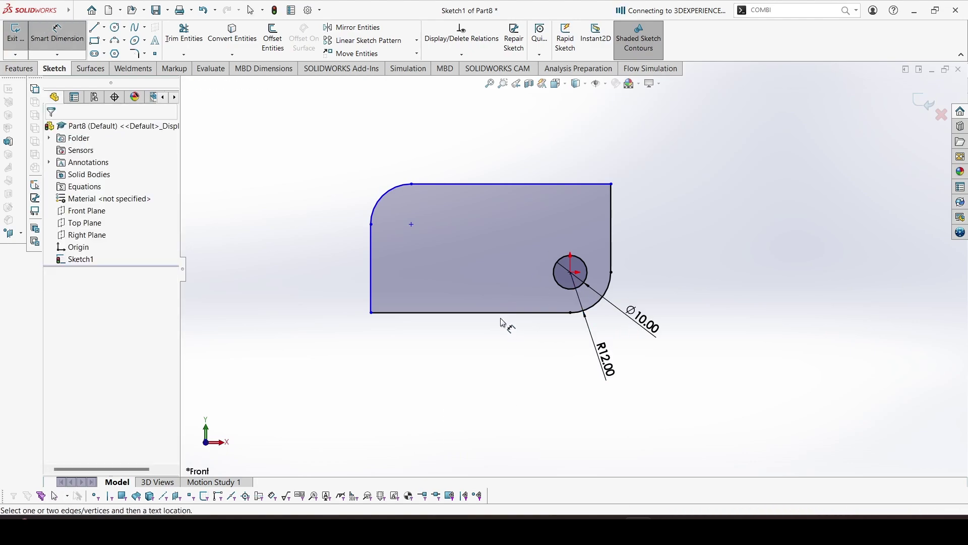
left_click(370, 278)
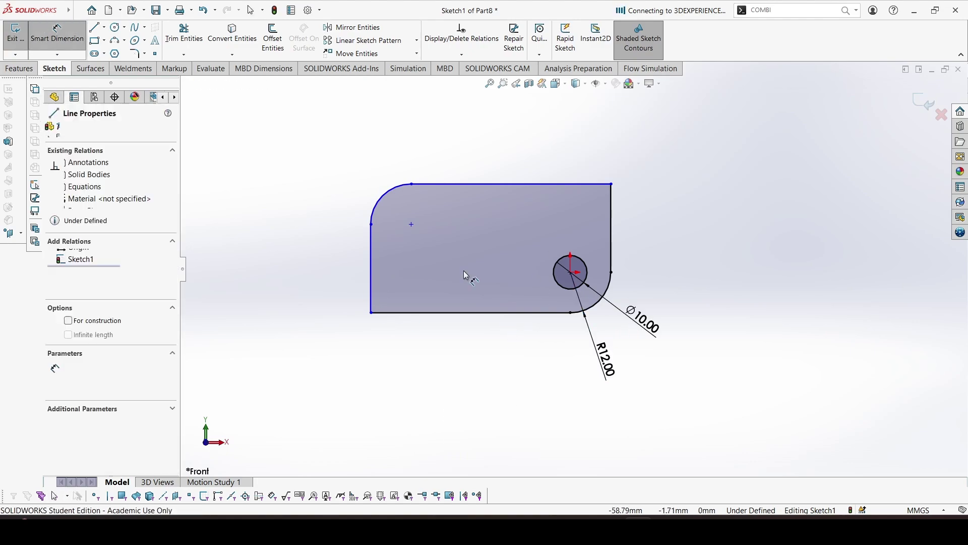
left_click(611, 232)
left_click(509, 134)
left_click(507, 130)
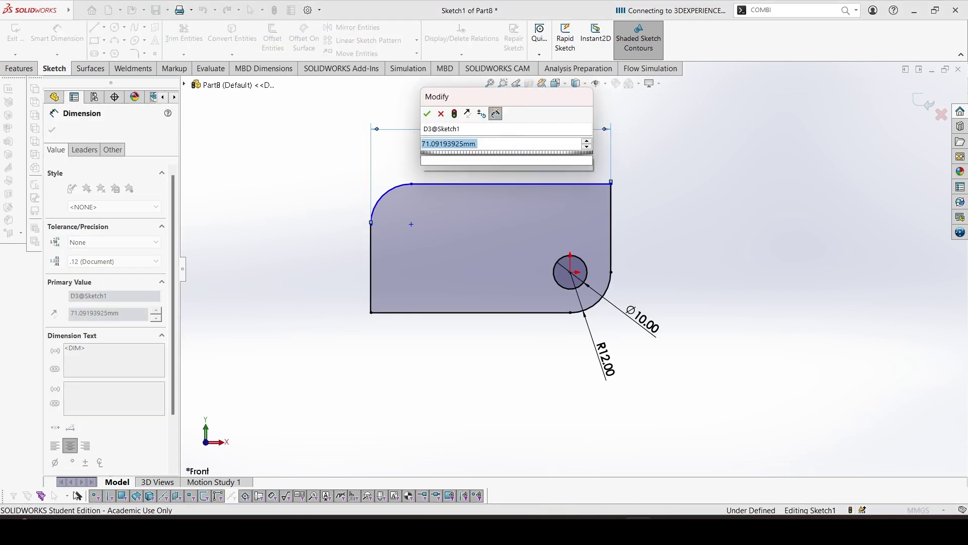
type("100")
key("Return")
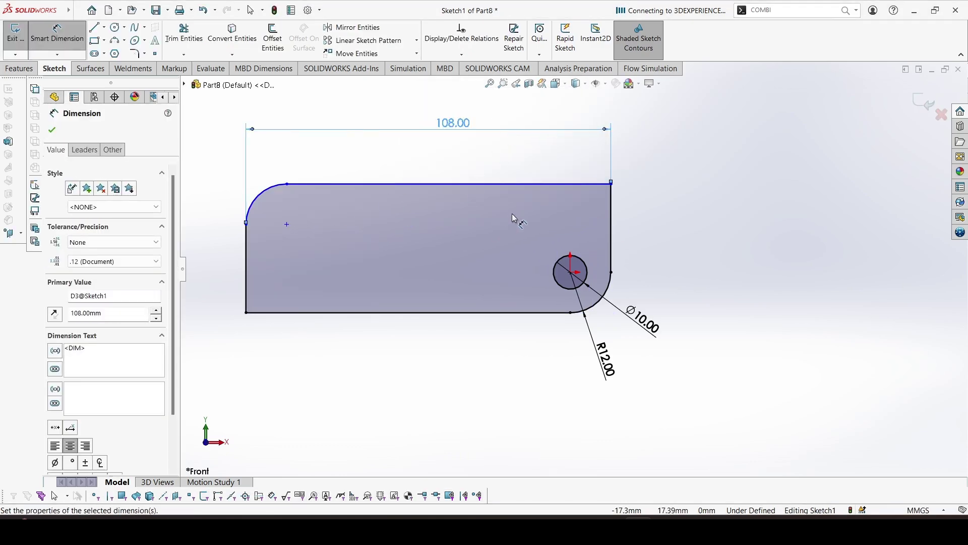
Dimension the plate profile's overall height between its two horizontal edges as 64 mm
left_click(483, 185)
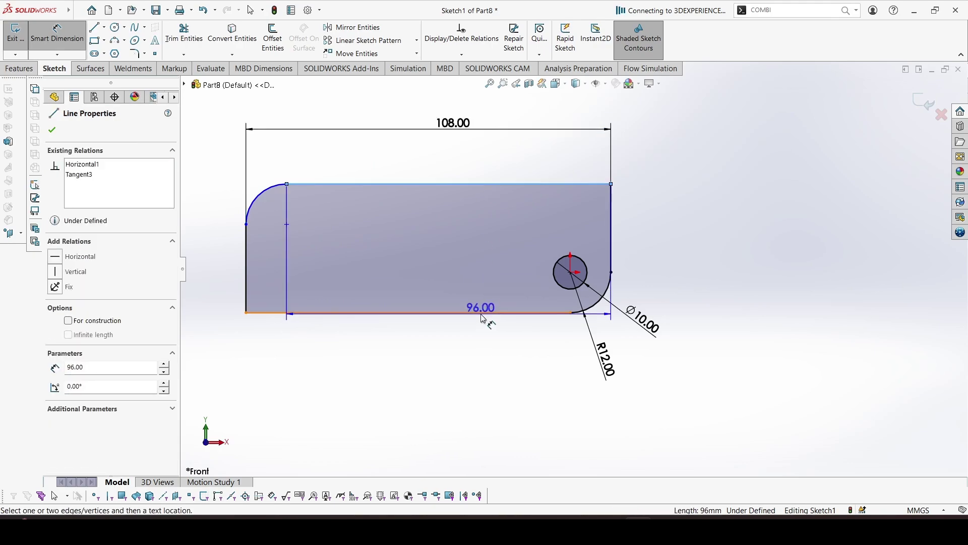
left_click(484, 313)
left_click(731, 265)
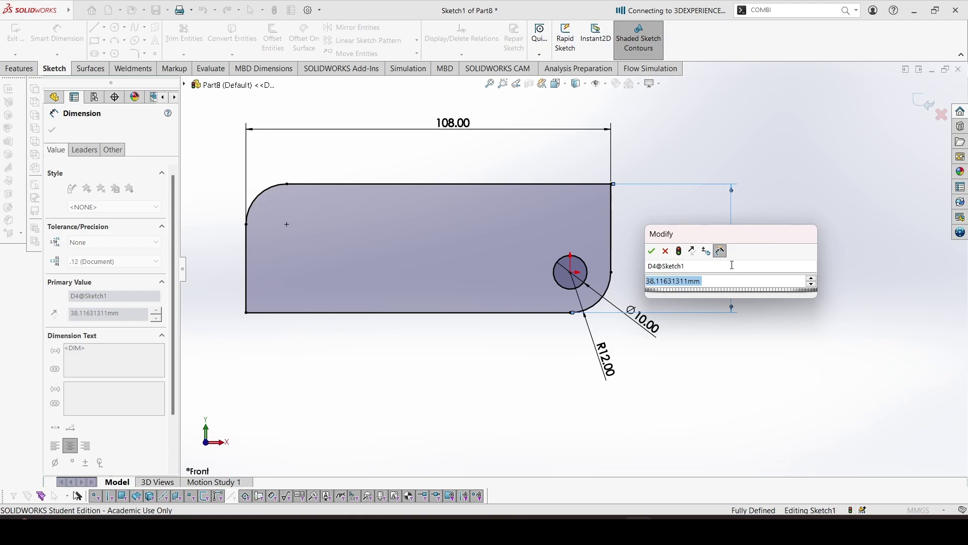
type("64")
key("Return")
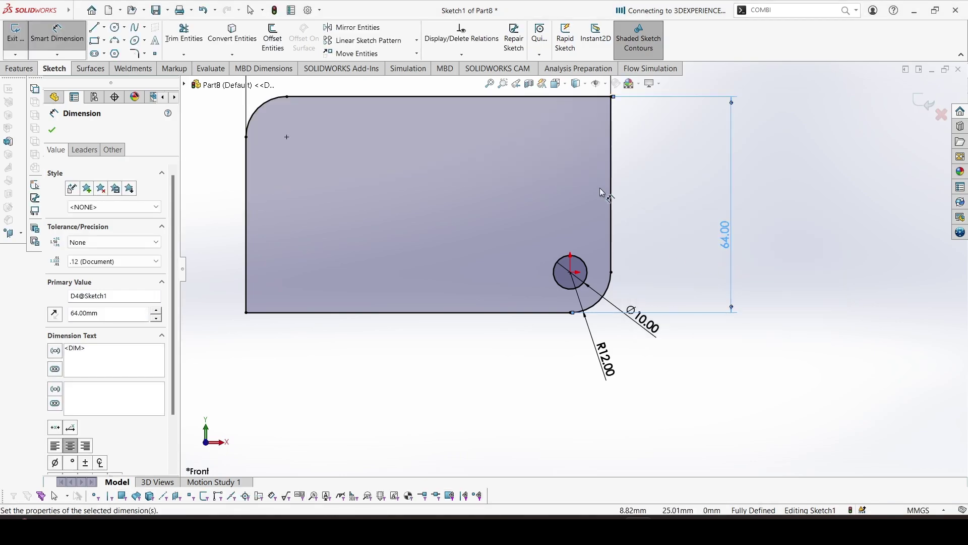
Sketch a circle about 14 mm in diameter centred on the upper-left fillet's centre point
key("z")
scroll(494, 197, "down", 2)
key("c")
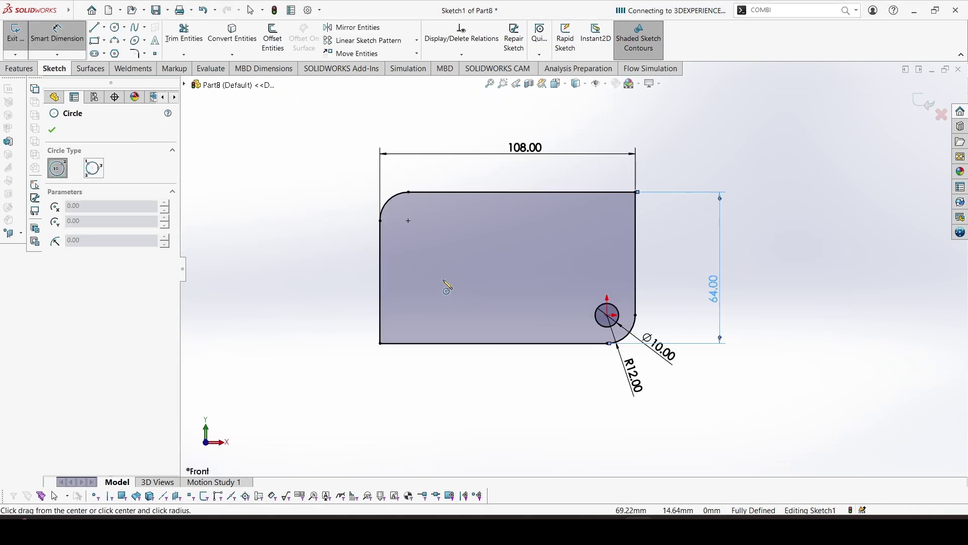
left_click(409, 220)
left_click(423, 233)
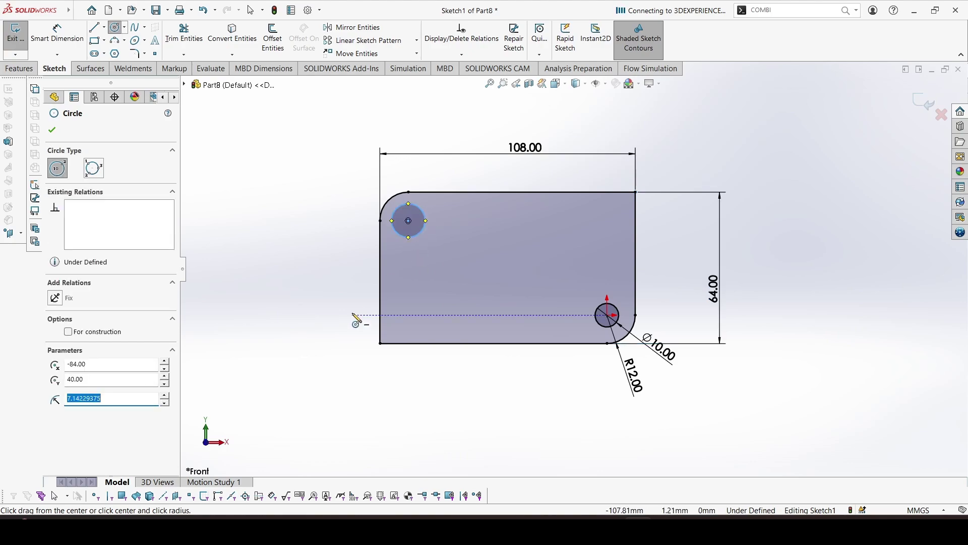
key("Escape")
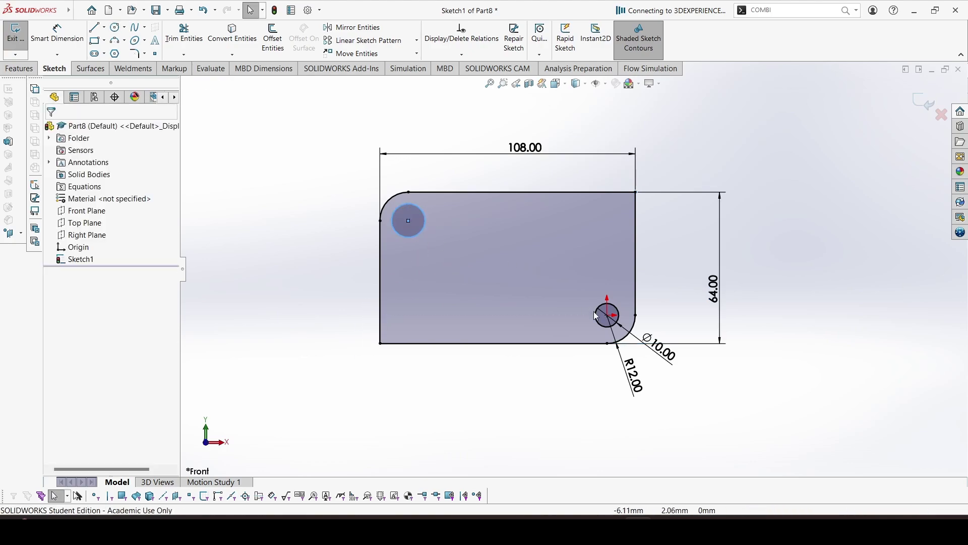
Add an equal relation between the upper-left circle and the 10 mm circle at the origin
left_click(599, 323, "ctrl")
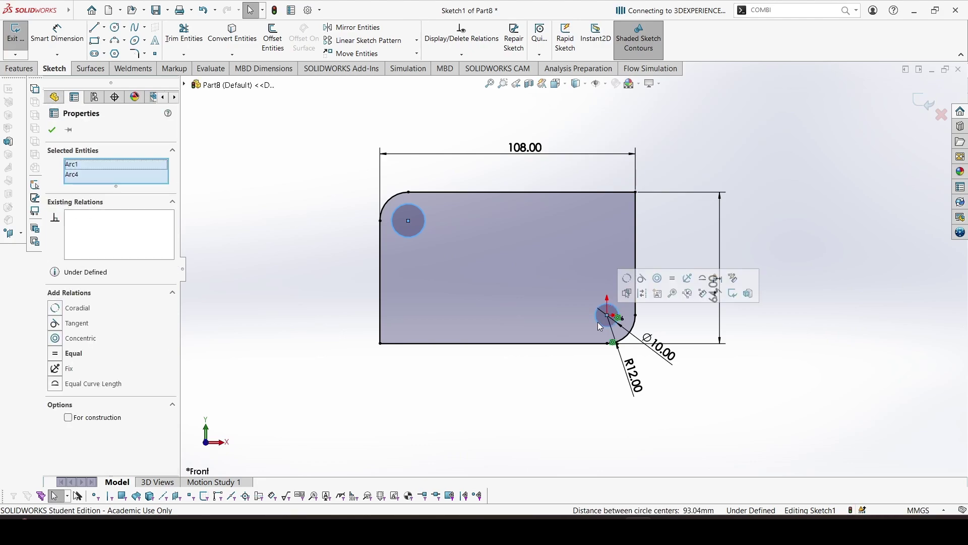
left_click(674, 282)
left_click(787, 415)
scroll(560, 295, "up", 2)
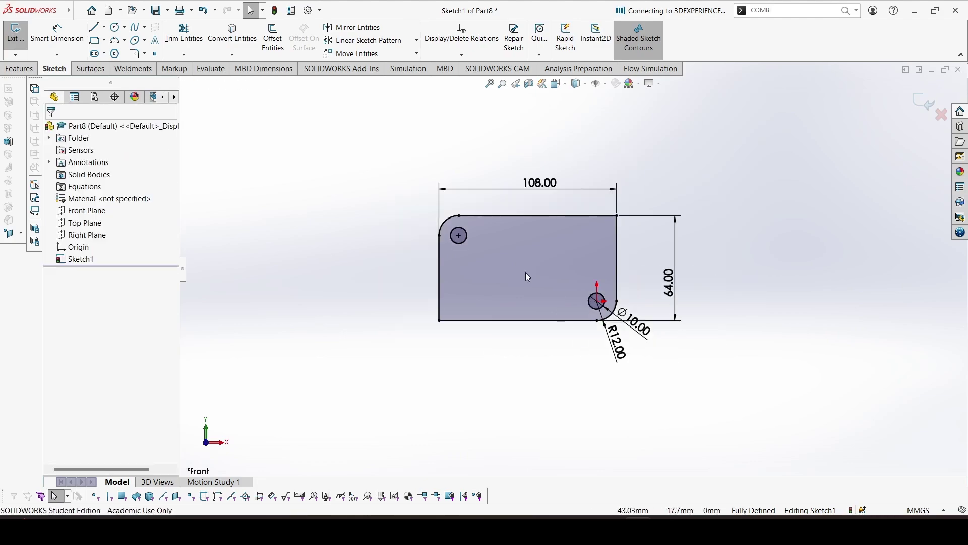
scroll(524, 213, "down", 1)
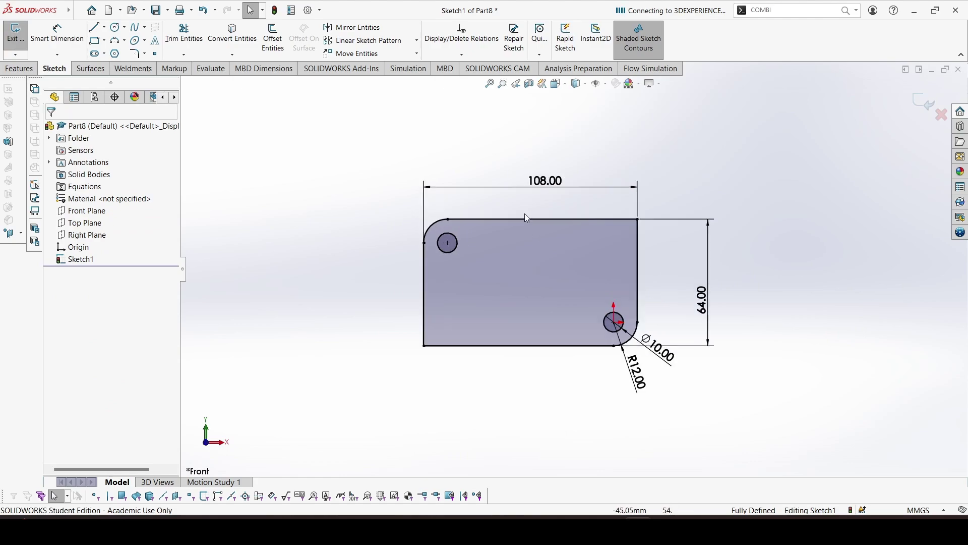
Chamfer the lower-left corner of the plate profile with an equal distance of 18 mm
left_click(145, 54)
left_click(162, 80)
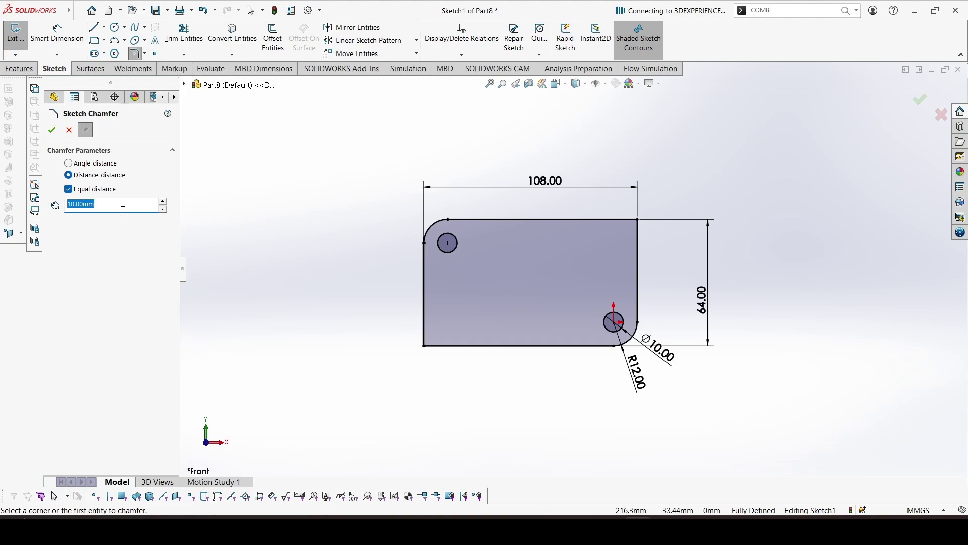
type("18")
key("Return")
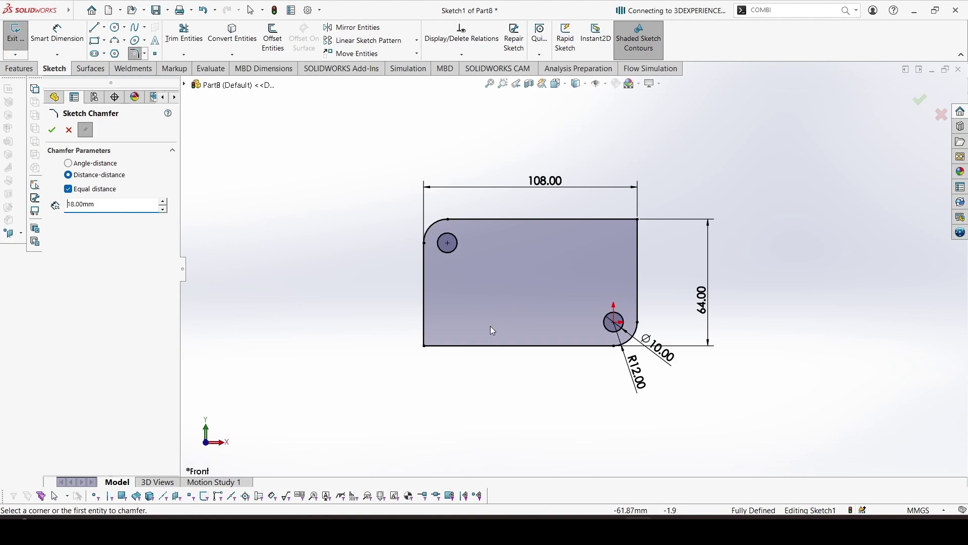
left_click(425, 335)
left_click(444, 346)
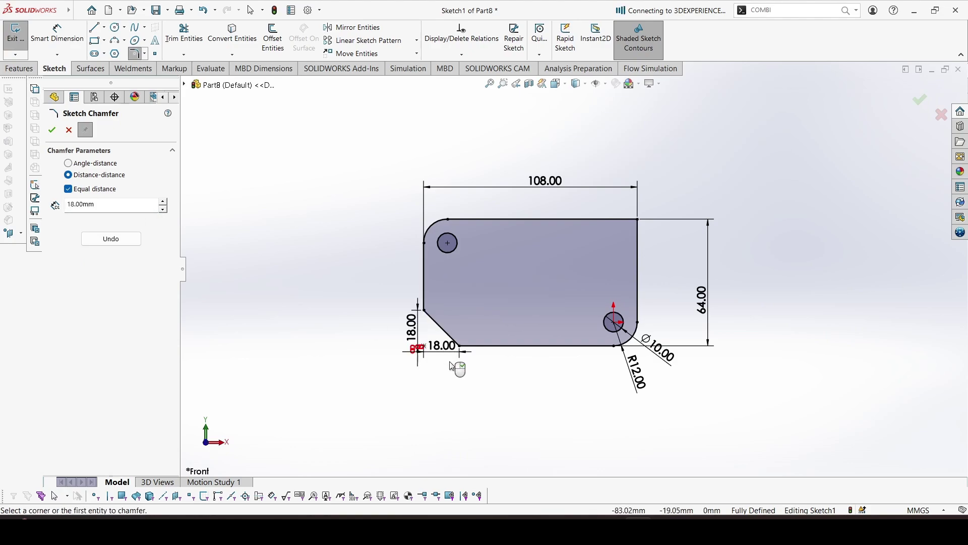
scroll(567, 319, "down", 2)
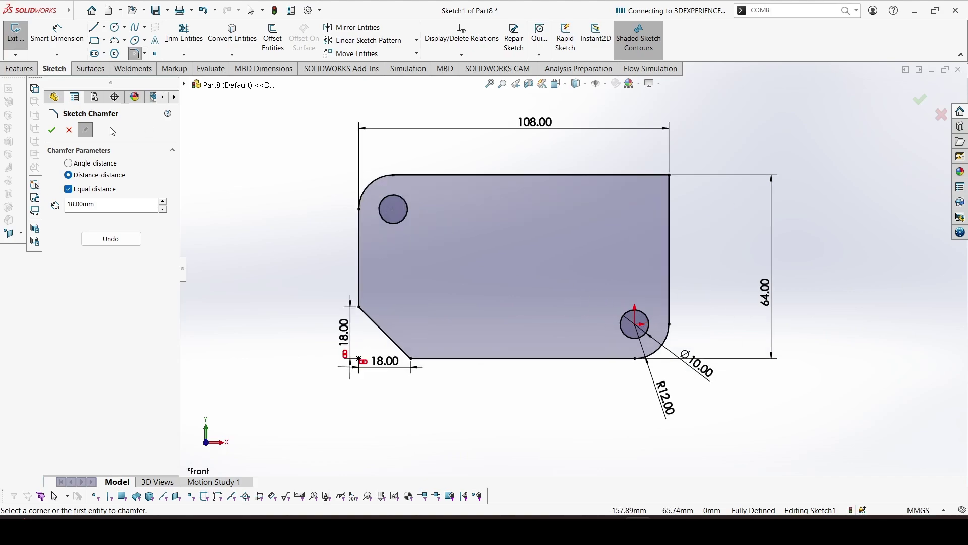
Sketch a diagonal line about 68 mm long from the profile's upper horizontal edge down to its right vertical edge
left_click(94, 28)
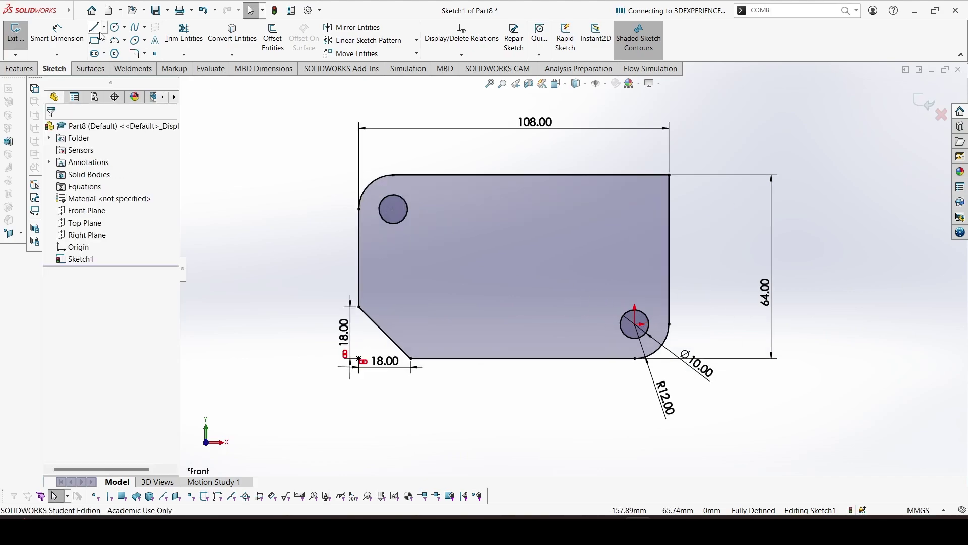
left_click(494, 175)
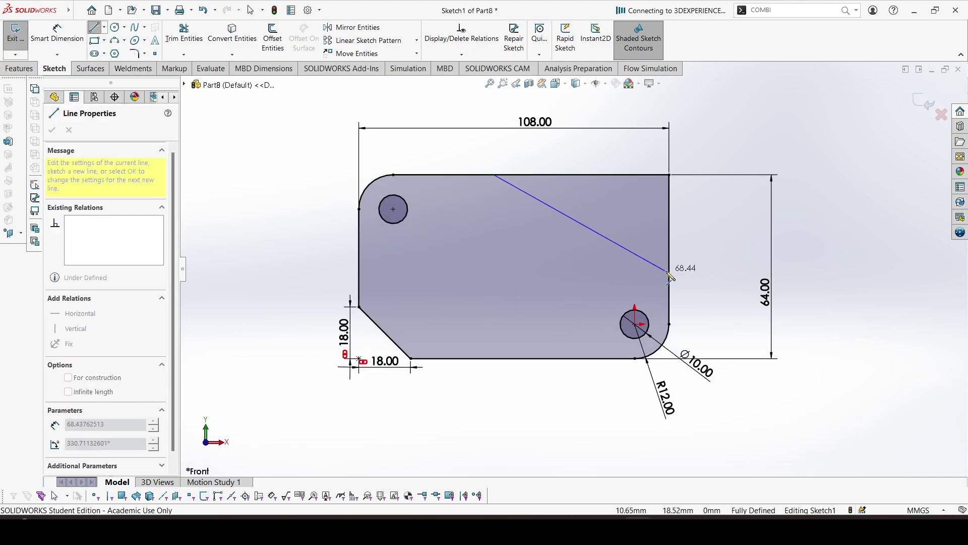
left_click(669, 272)
Dimension the diagonal line's upper endpoint as 54 mm from the profile's left vertical edge
right_click_drag(815, 416, 578, 220)
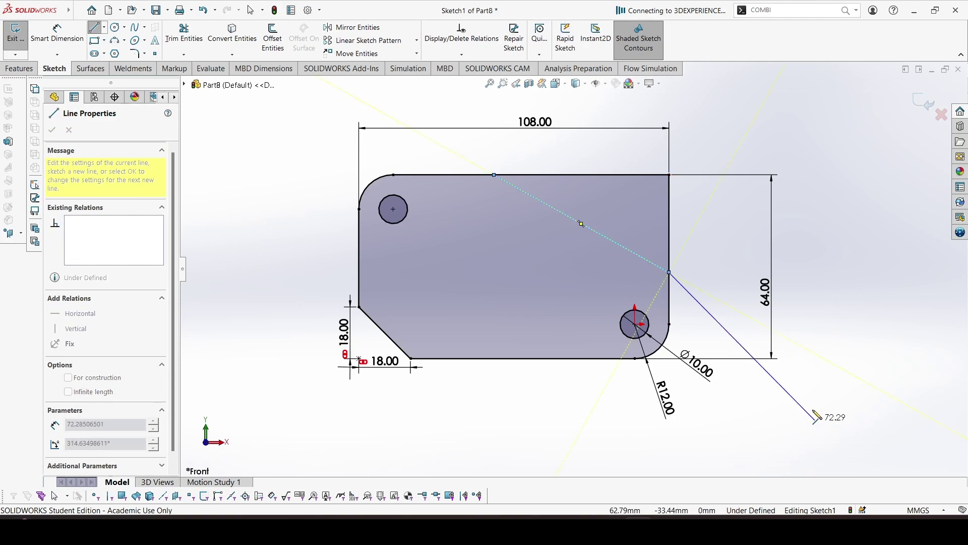
left_click(494, 175)
left_click(359, 267)
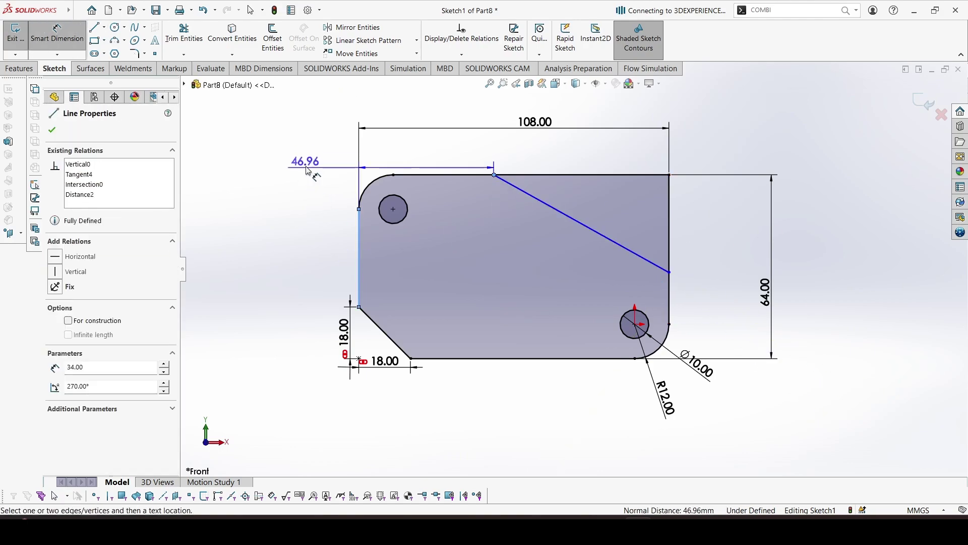
left_click(309, 153)
type("54")
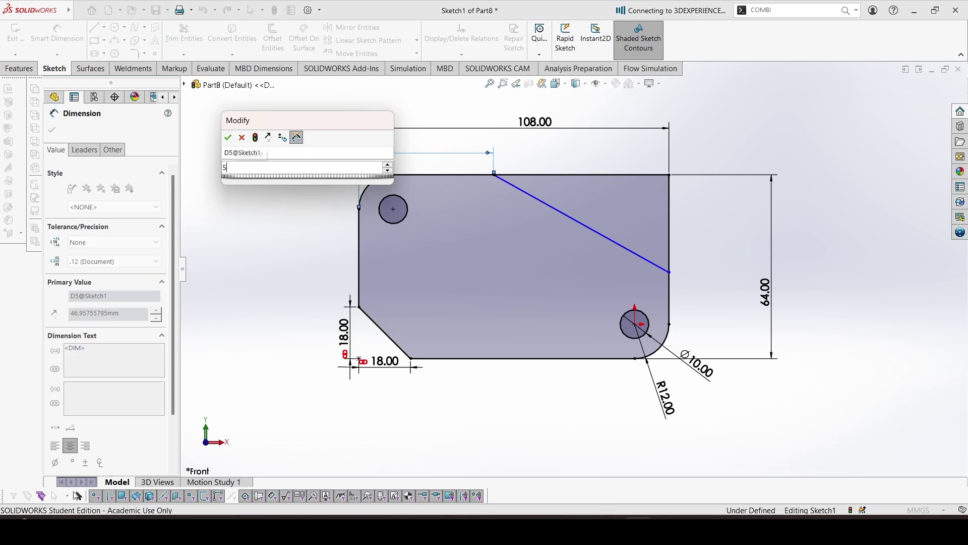
key("Return")
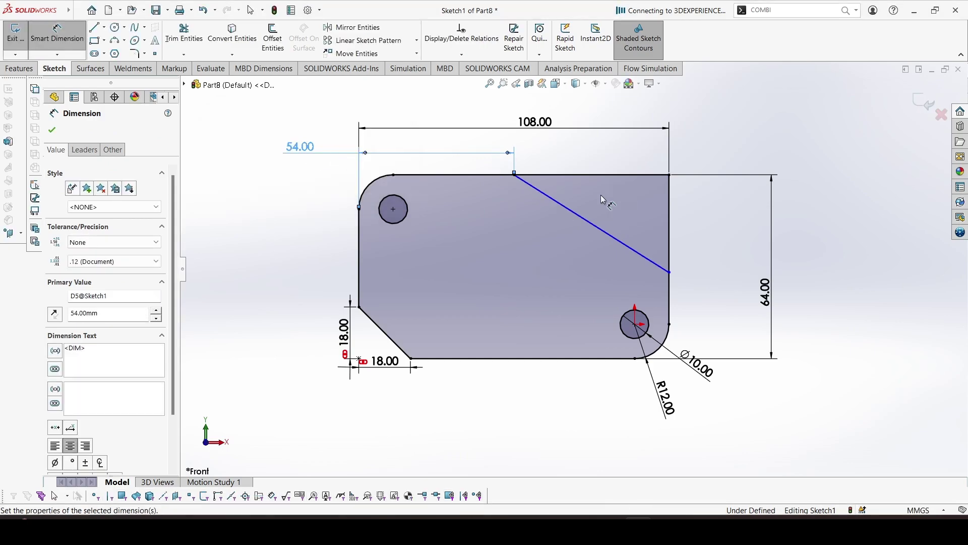
Dimension the angle between the diagonal line and the profile's upper horizontal edge as 35 degrees
left_click(595, 225)
left_click(623, 175)
left_click(724, 232)
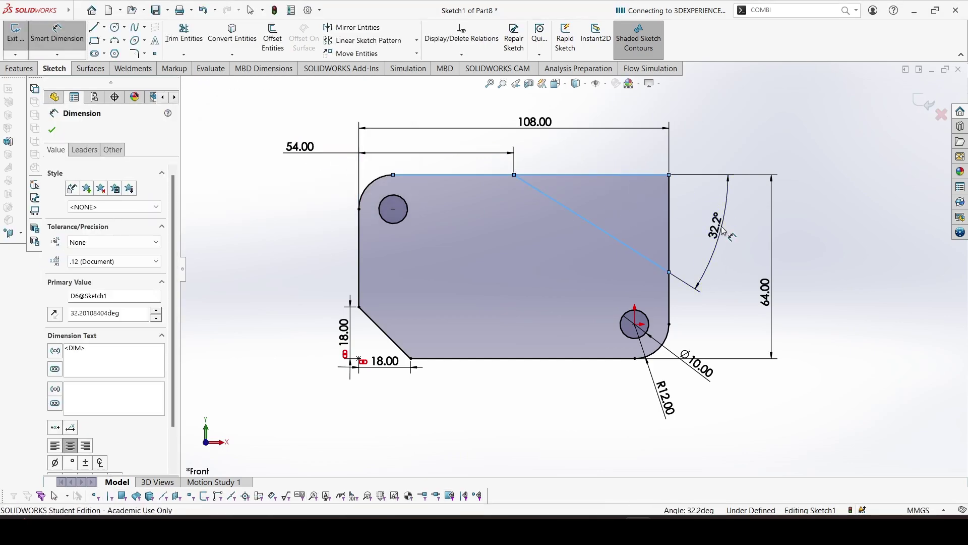
key("Return")
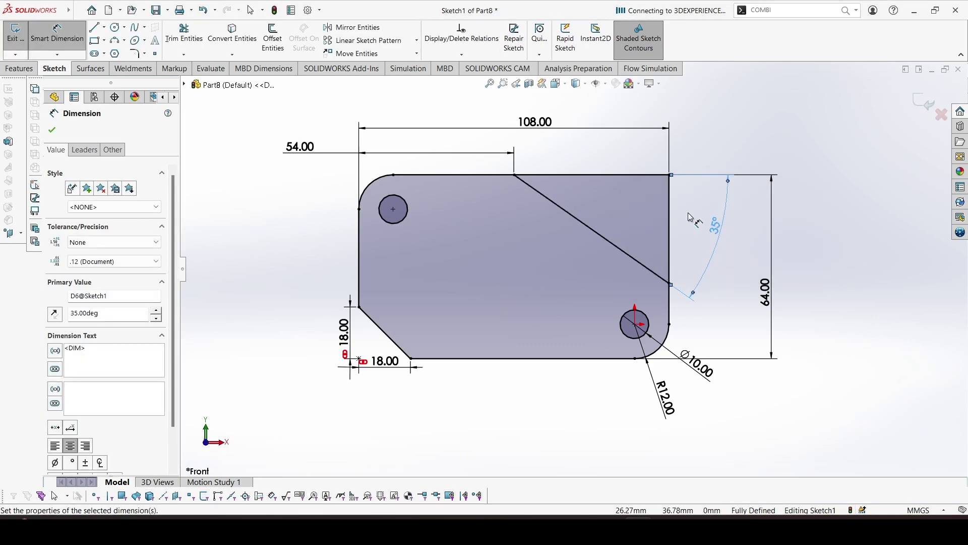
key("Escape")
key("Escape")
Trim away the upper-right corner of the profile outside the diagonal line
left_click(184, 33)
mouse_move(621, 167)
left_mouse_down()
mouse_move(646, 214)
mouse_move(678, 229)
left_mouse_up()
key("Escape")
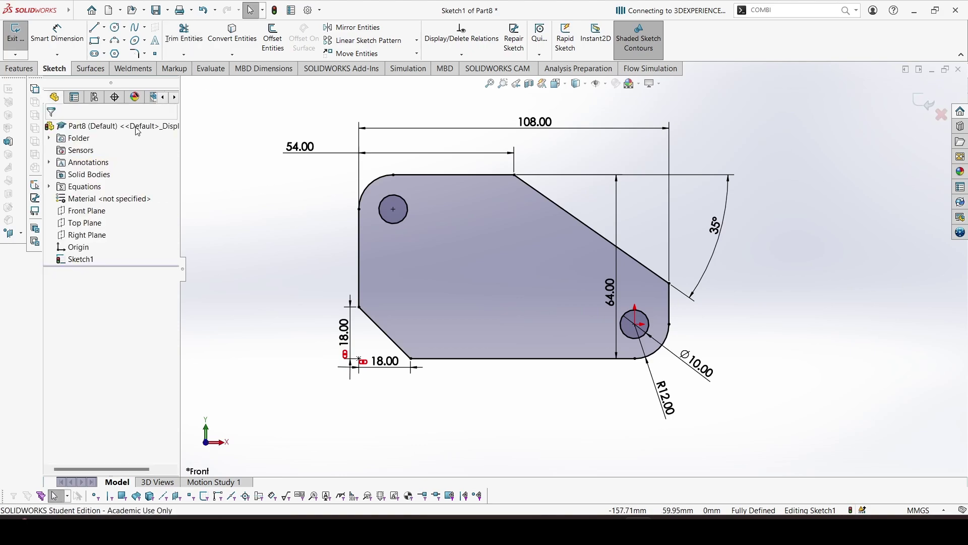
Extrude the plate sketch as a boss with a Blind depth of 4 mm
left_click(11, 73)
left_click(20, 42)
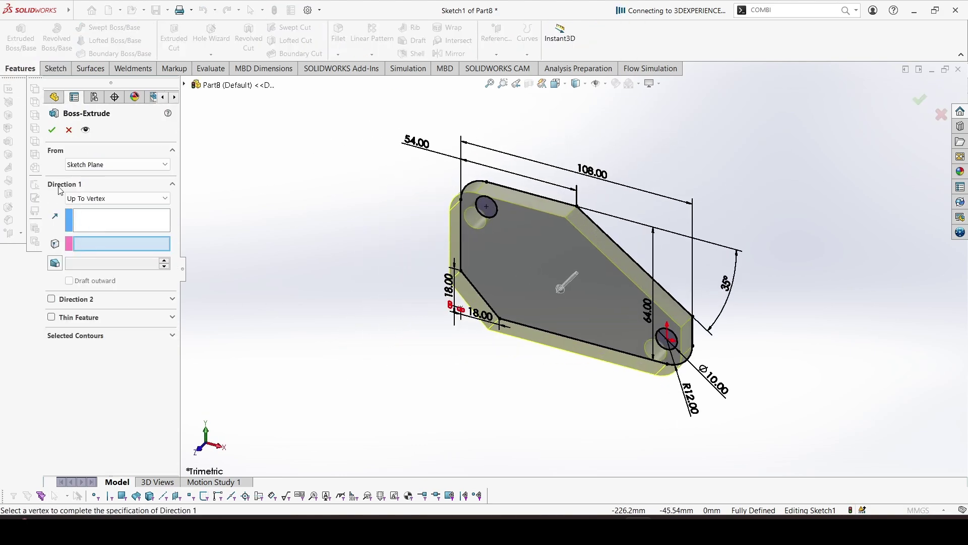
left_click(111, 199)
left_click(111, 201)
left_click(111, 202)
left_click(112, 214)
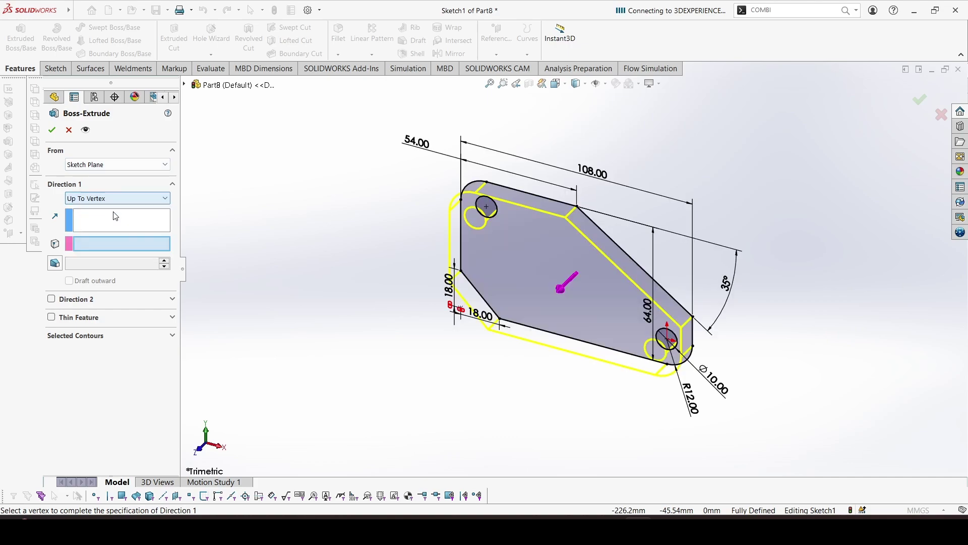
left_click(111, 202)
left_click(109, 211)
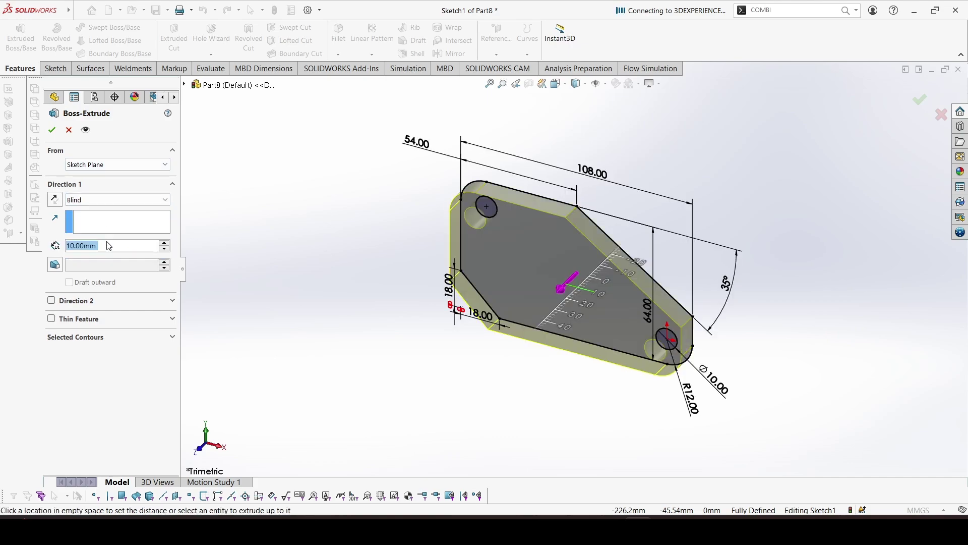
type("4")
key("Return")
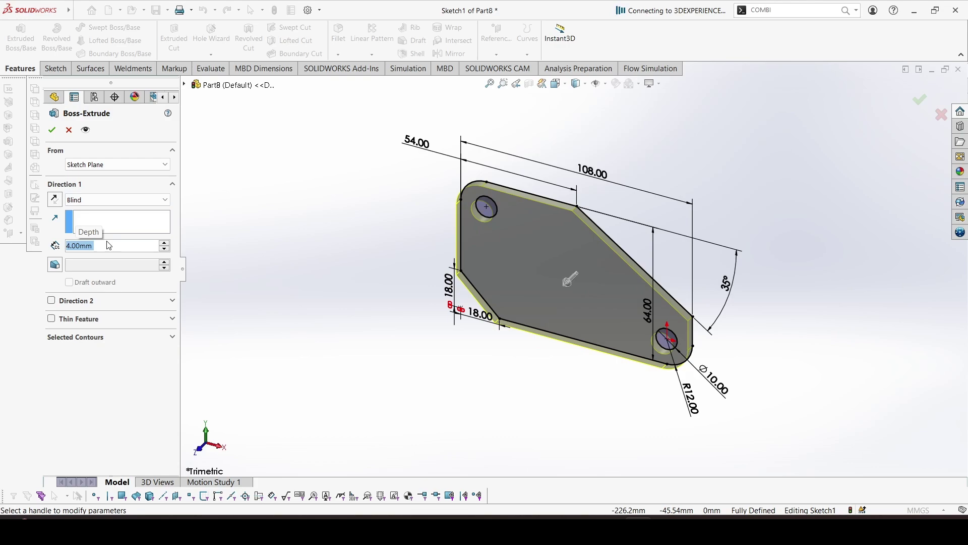
key("Return")
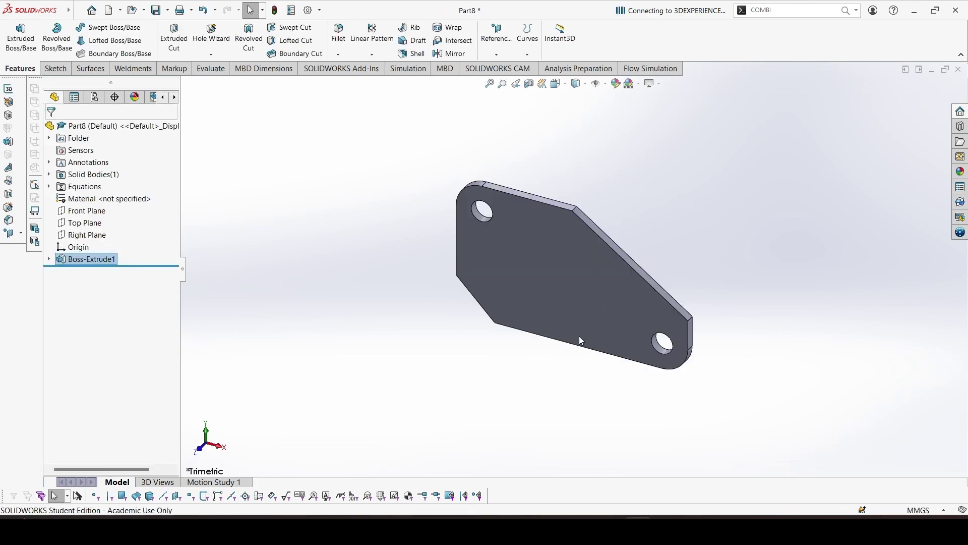
Switch to the CSWA practice package PDF to check the bent flange in the Section D Problem 1 drawing, and return to SOLIDWORKS
middle_click_drag(542, 424, 498, 268)
scroll(499, 267, "up", 1)
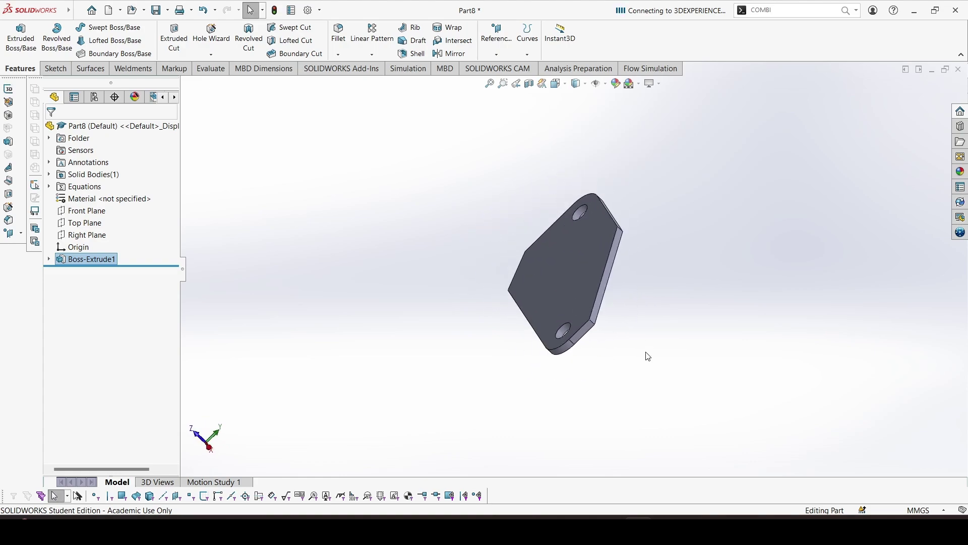
key("alt+Tab")
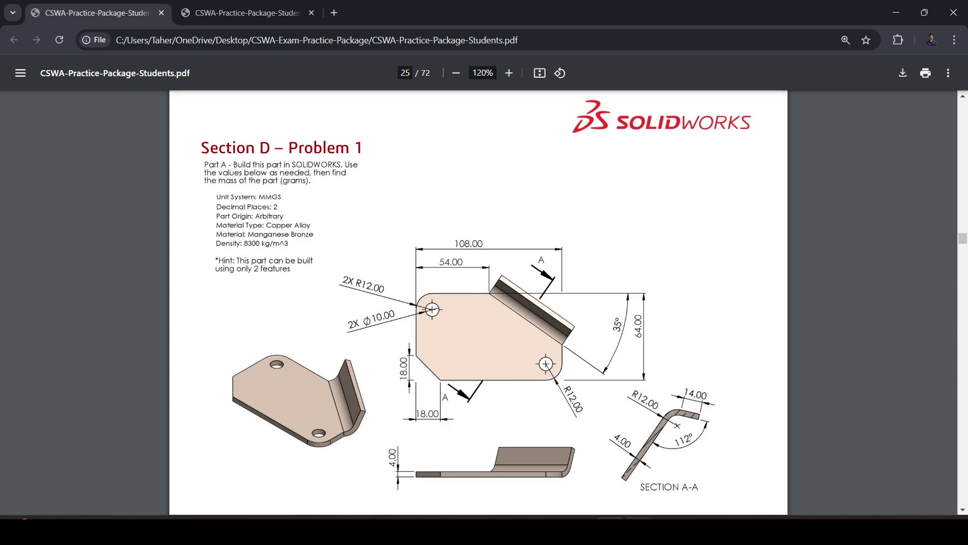
key("alt+Tab")
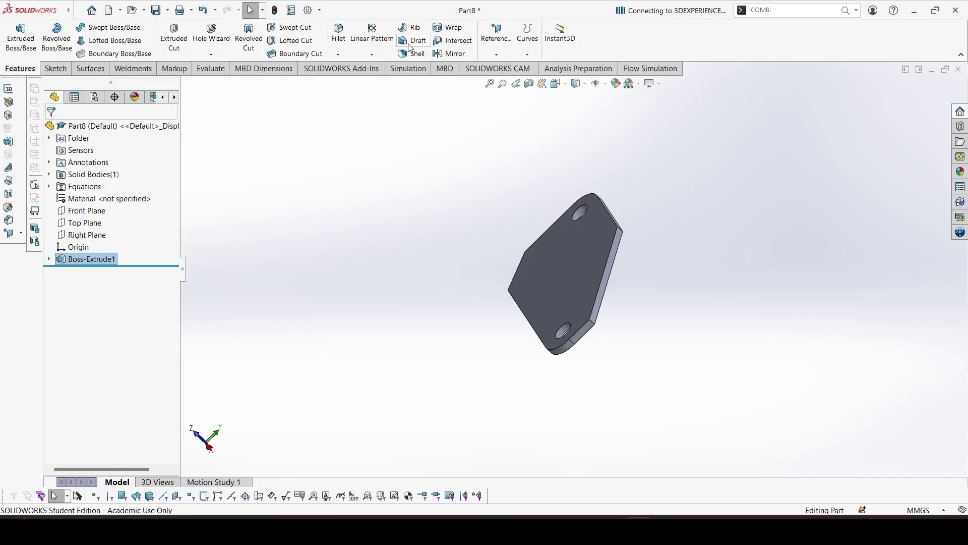
Create a reference plane perpendicular to the plate's angled side face and coincident with the short thickness edge at that face's lower end
left_click(497, 40)
left_click(514, 71)
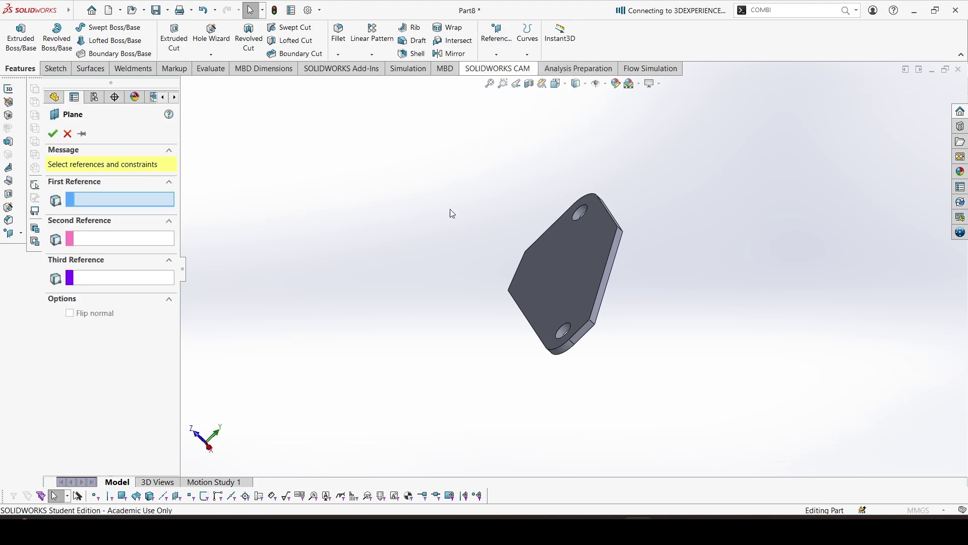
scroll(611, 284, "down", 2)
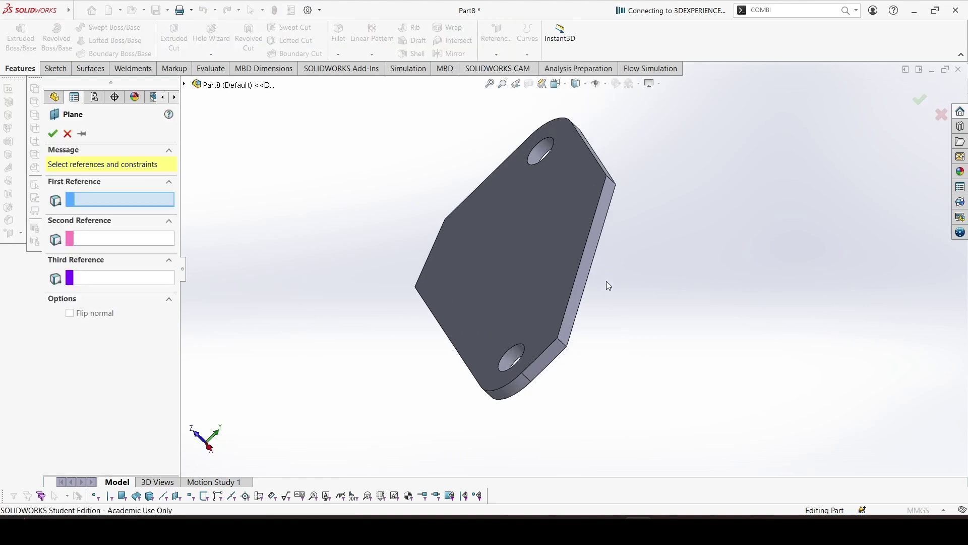
left_click(589, 263)
scroll(579, 350, "down", 2)
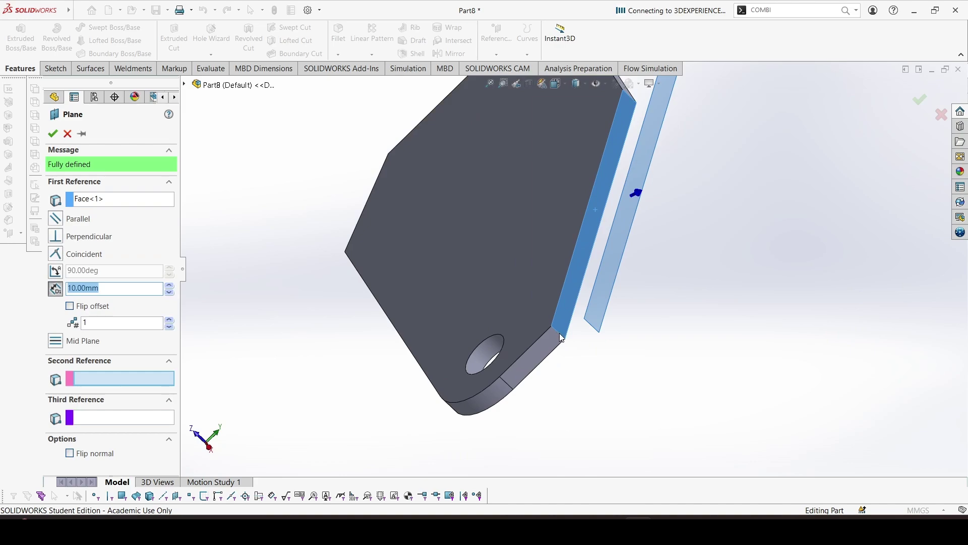
left_click(561, 334)
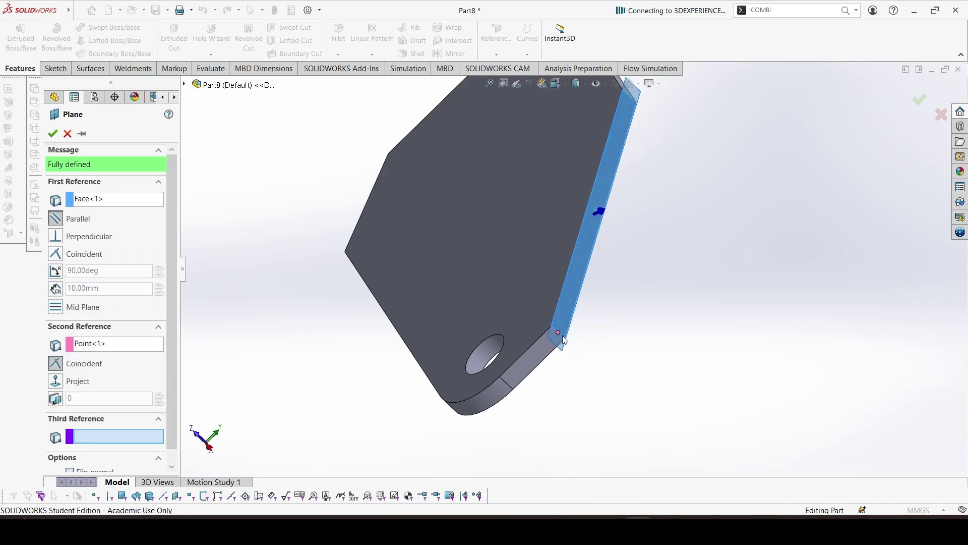
left_click(562, 338)
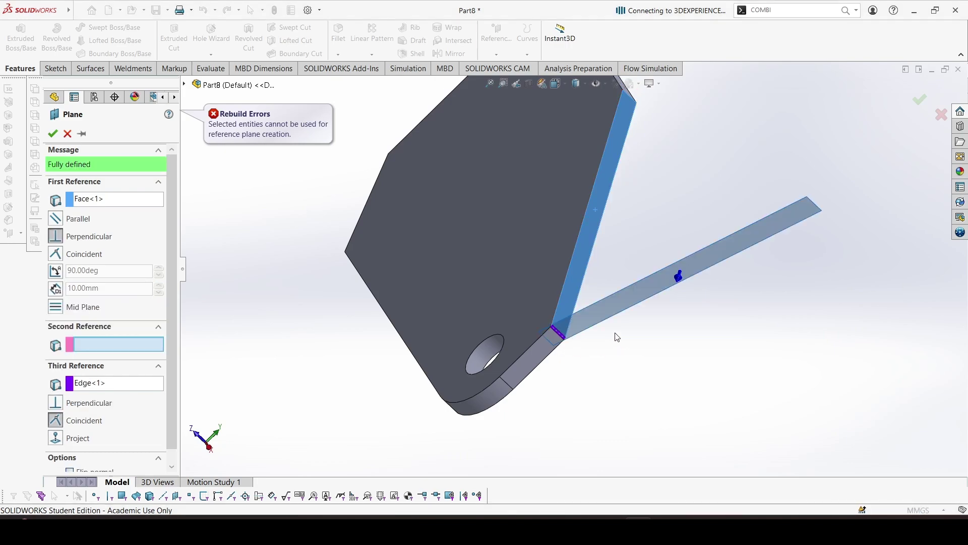
middle_click_drag(617, 337, 669, 269)
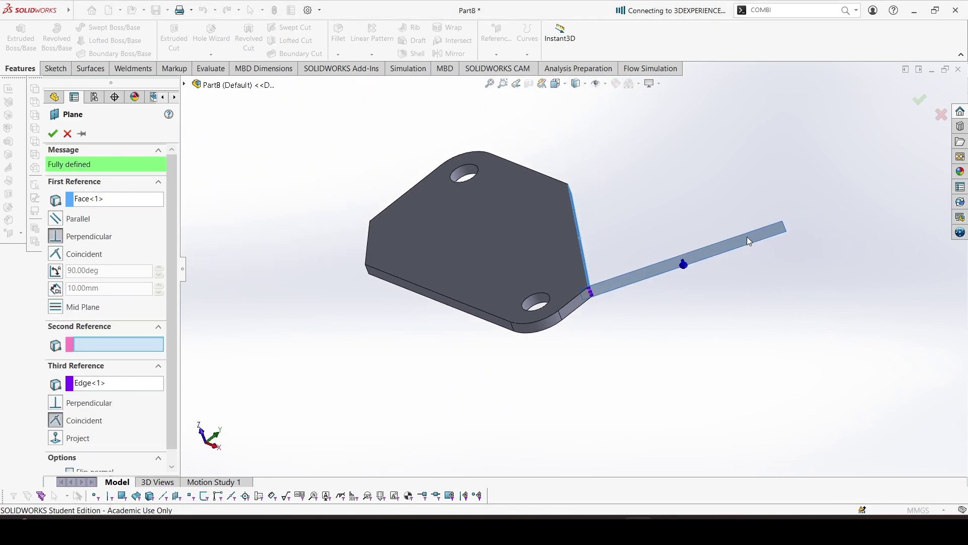
mouse_move(618, 285)
middle_mouse_down()
mouse_move(631, 298)
mouse_move(621, 279)
middle_mouse_up()
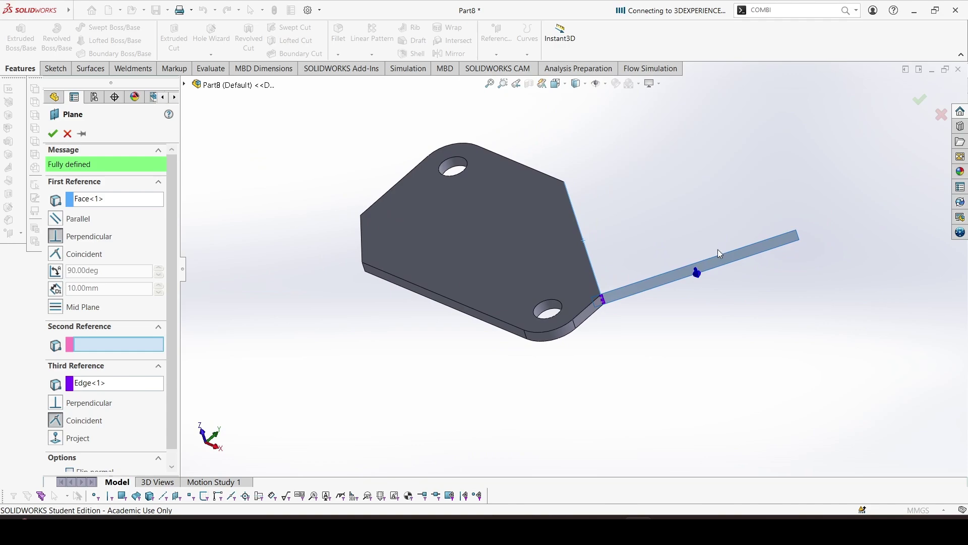
middle_click_drag(569, 203, 576, 300)
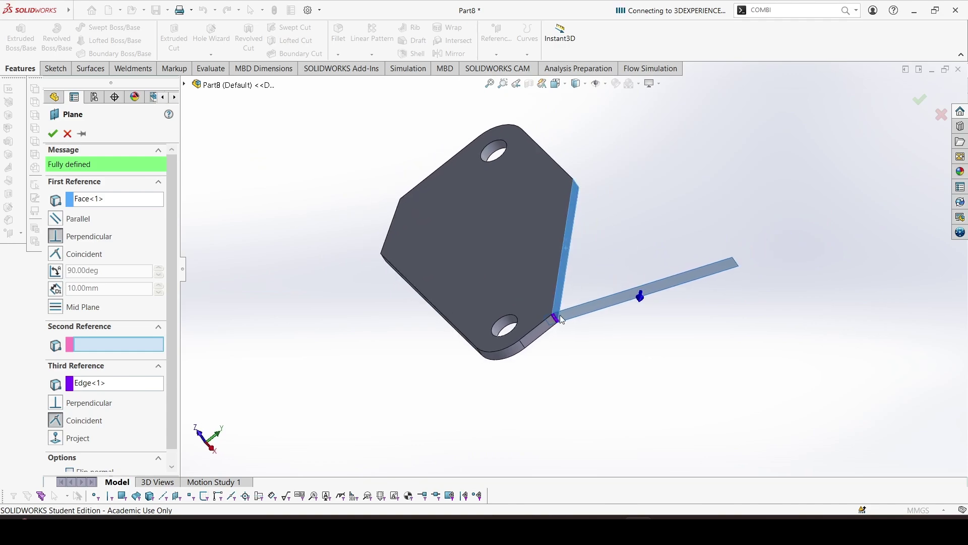
left_click(919, 103)
Enlarge the displayed boundary of the new reference plane and start a sketch on that plane
middle_click_drag(664, 307, 578, 318)
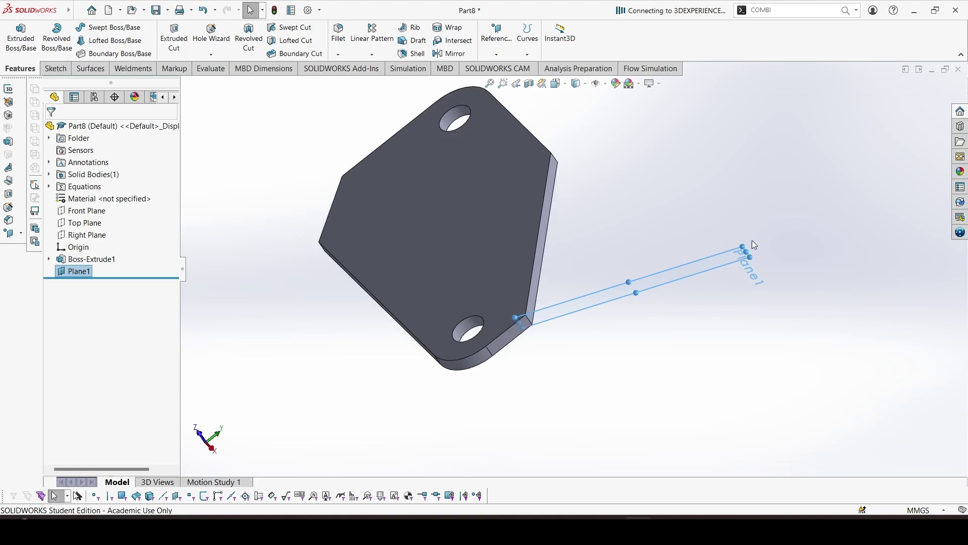
left_click_drag(746, 250, 807, 291)
left_click(690, 388)
left_click(704, 256)
left_click(724, 238)
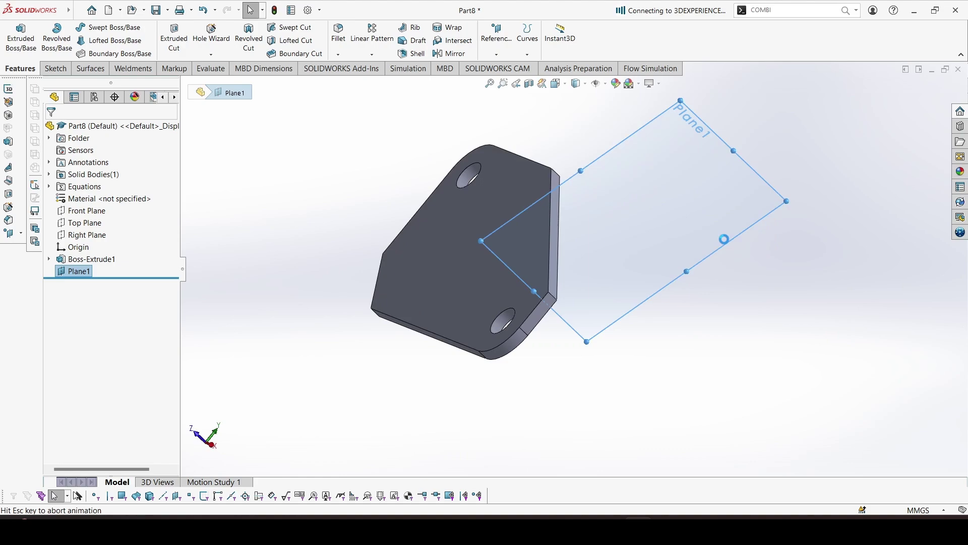
scroll(588, 229, "down", 2)
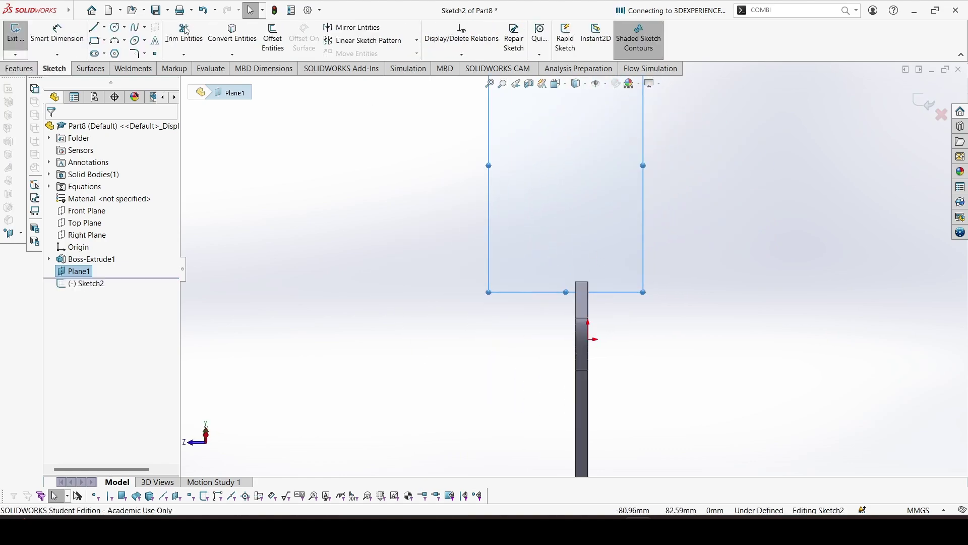
Sketch a horizontal line across the plate's 4 mm thickness, joining the two corners of its end edge
left_click(96, 29)
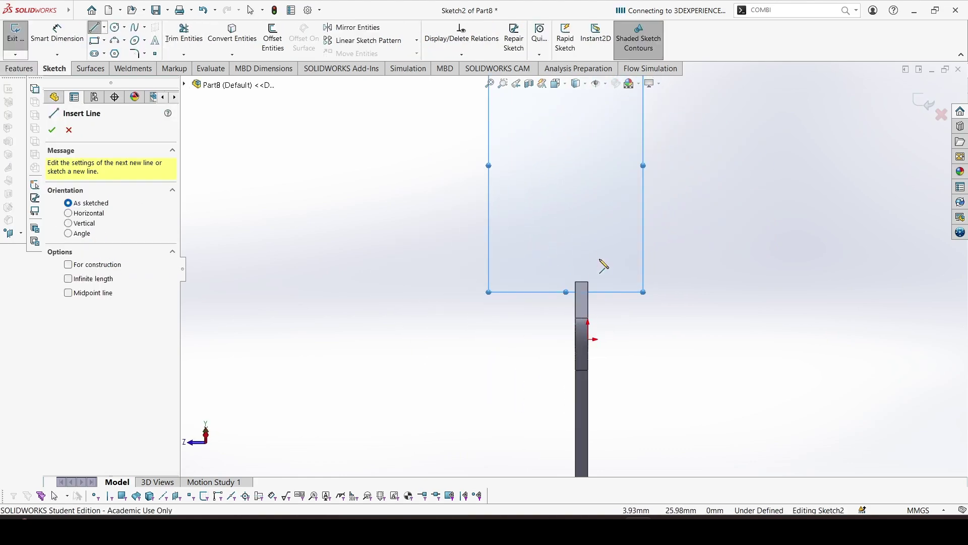
scroll(605, 258, "down", 3)
left_click(574, 302)
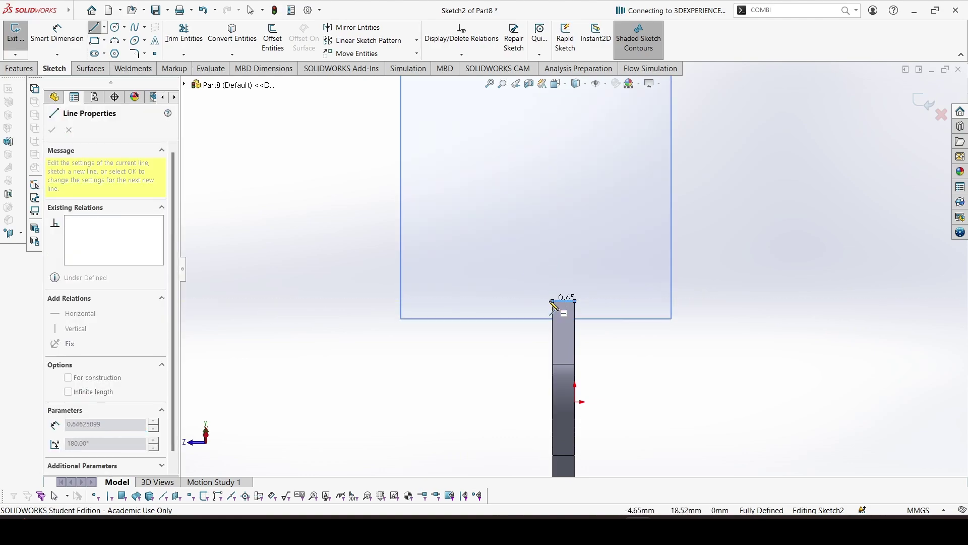
left_click(552, 301)
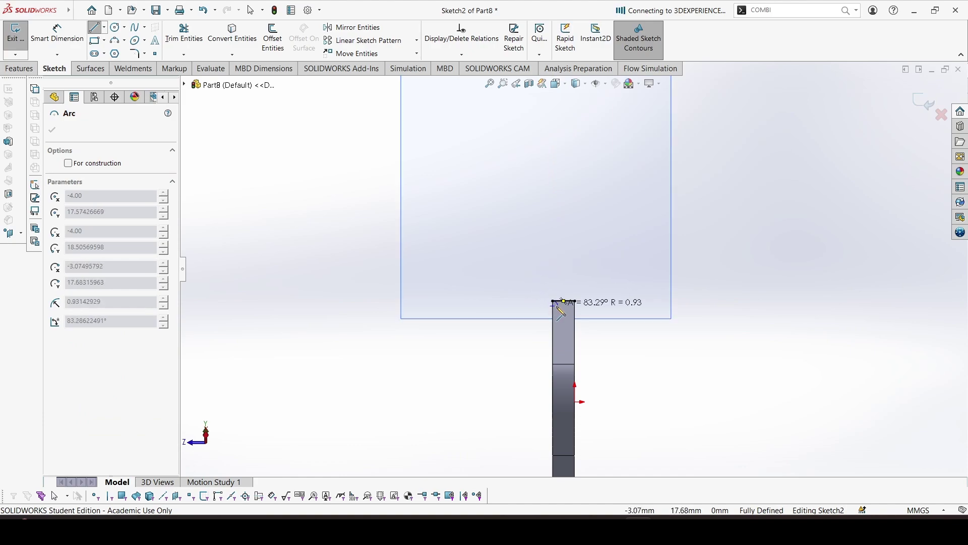
Sketch a closed bent flange profile from the plate's end line: inner arc about 13 mm radius, angled straight leg about 28 mm long, and outer arc back to the corner
left_click(510, 234)
left_click(355, 191)
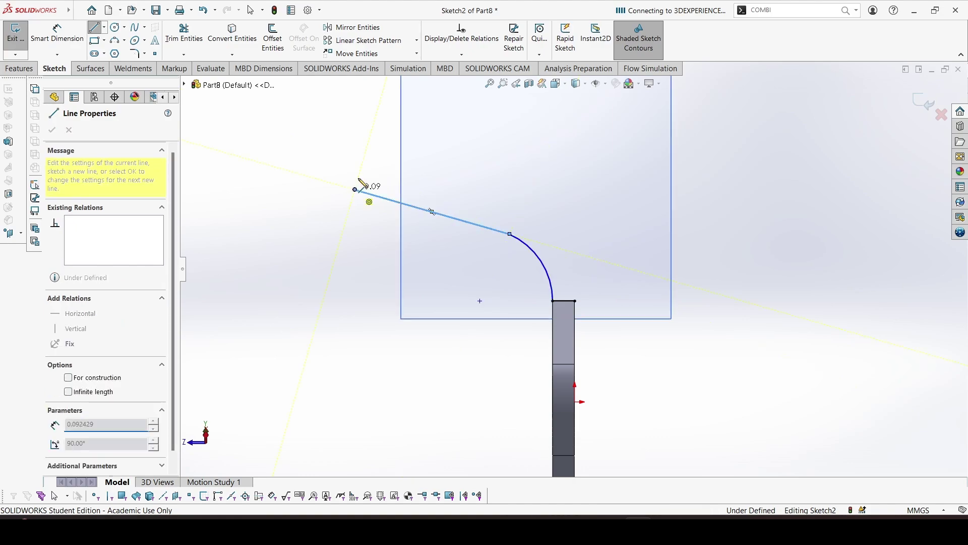
left_click(362, 166)
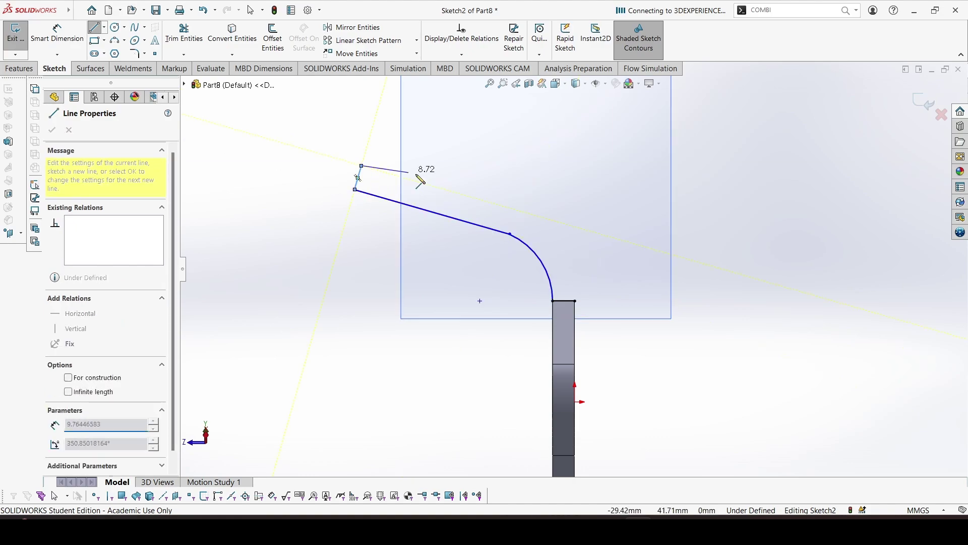
left_click(515, 208)
key("a")
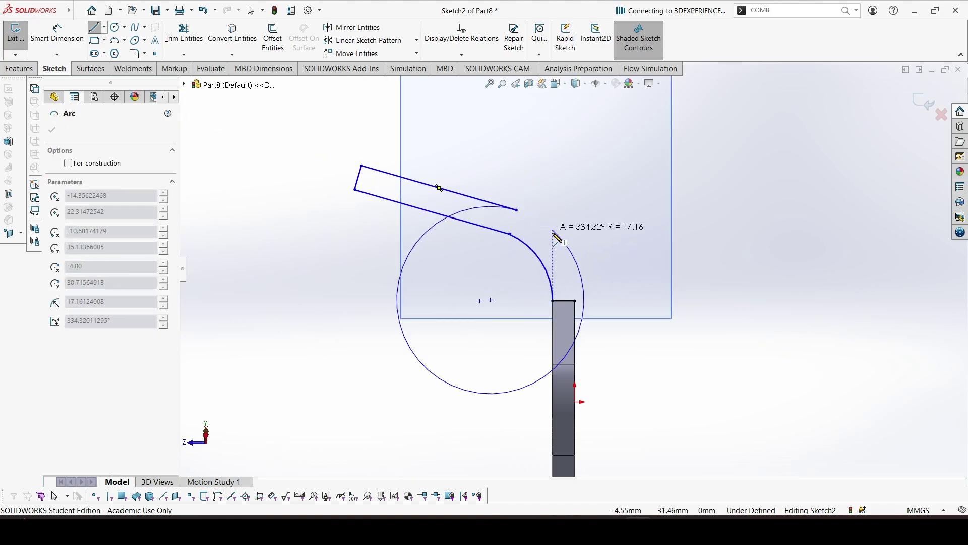
left_click(575, 301)
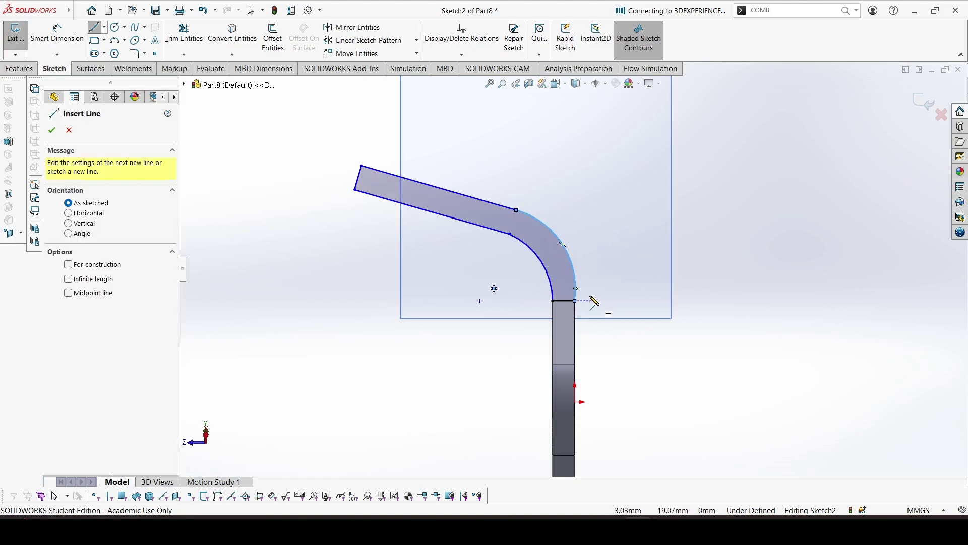
key("Escape")
Make the outer and inner arcs of the flange profile tangent to the adjoining side edges of the plate
left_click(578, 279)
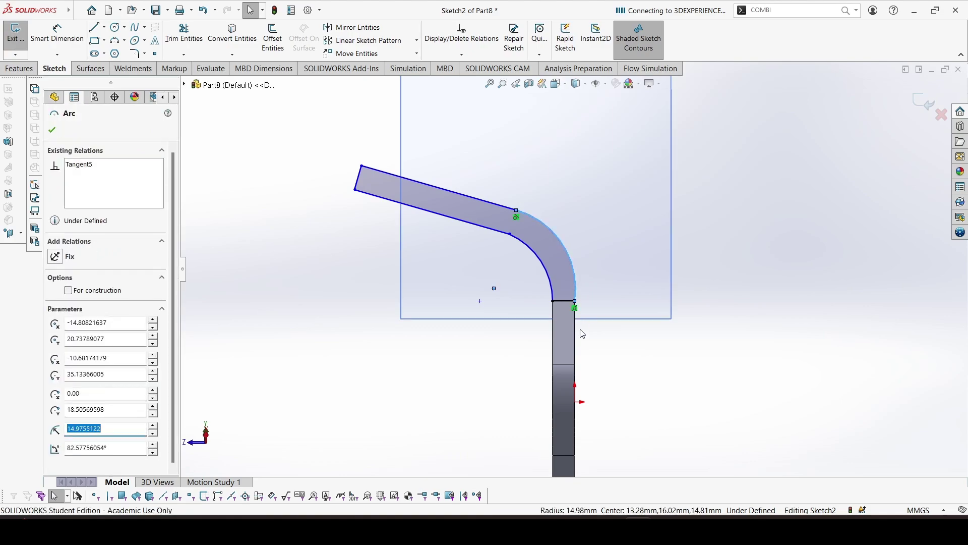
left_click(576, 341, "ctrl")
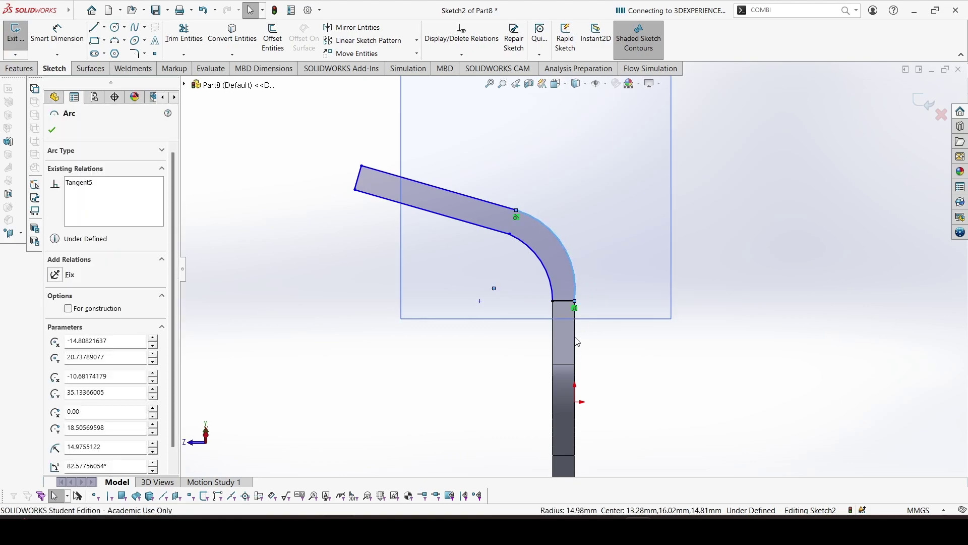
left_click(605, 293)
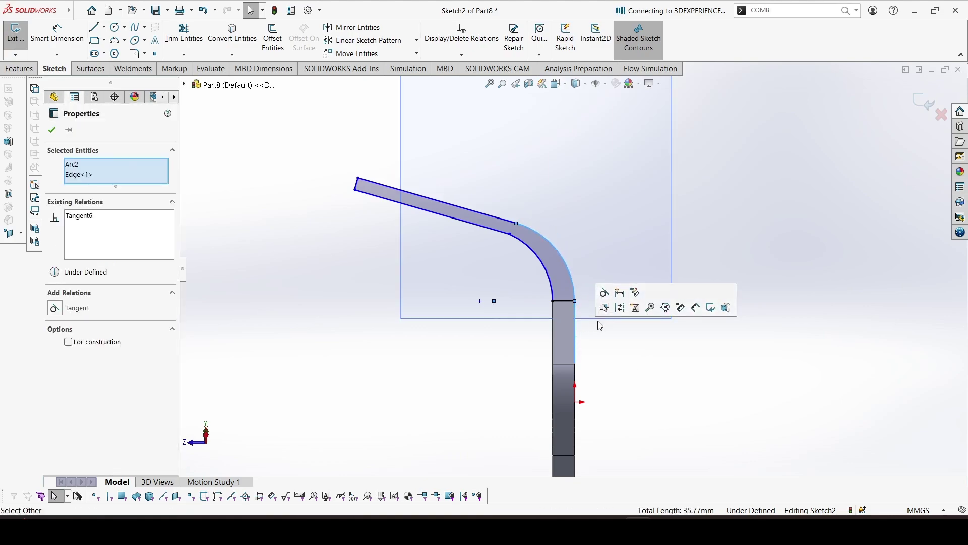
left_click(543, 305)
left_click(550, 281)
left_click(552, 332, "ctrl")
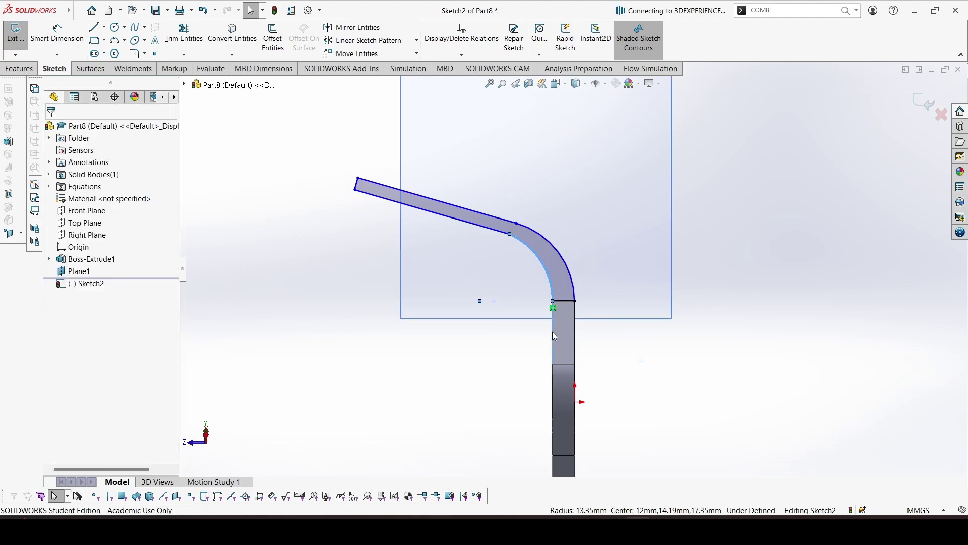
left_click(583, 302)
left_click(605, 353)
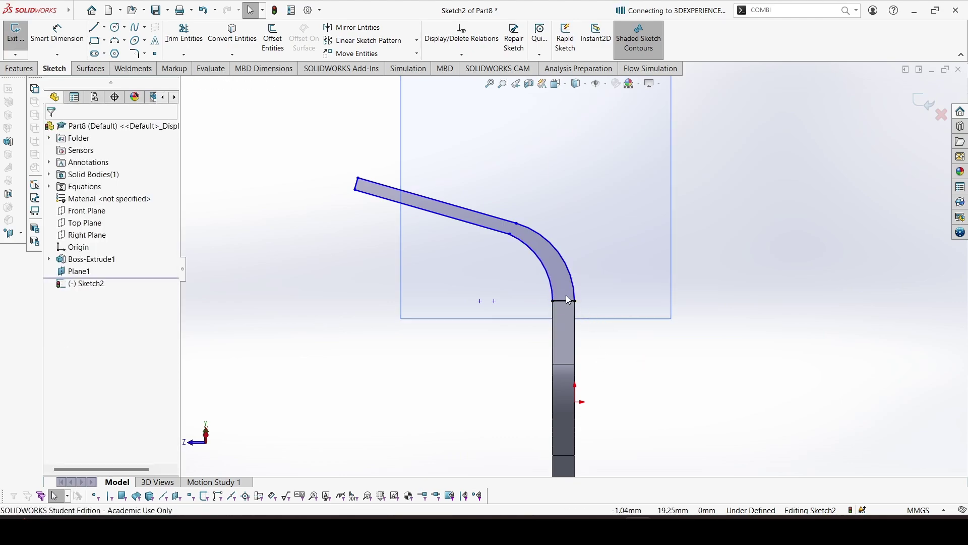
Add a tangent relation between the inner arc and the inner angled line of the flange profile
scroll(494, 248, "down", 1)
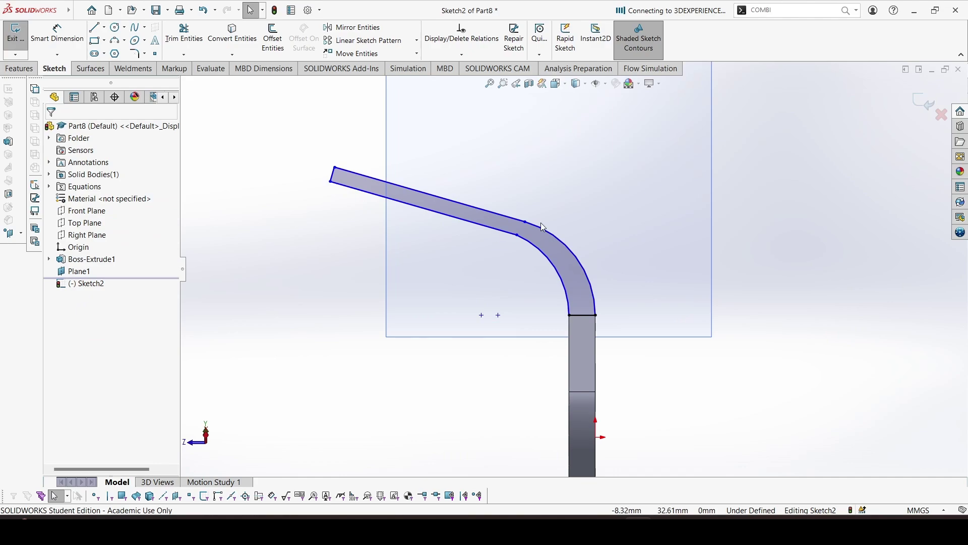
left_click(538, 230)
left_click(535, 249)
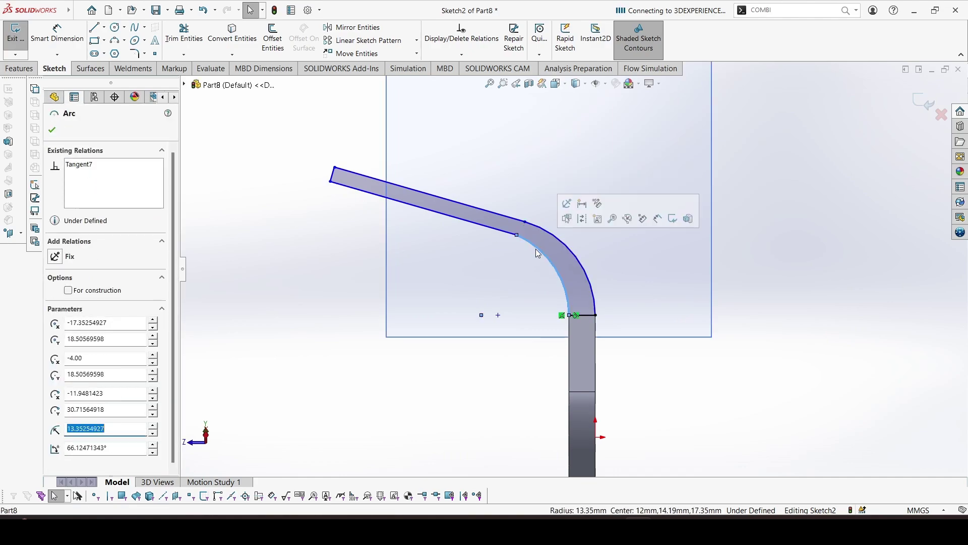
left_click(499, 232, "ctrl")
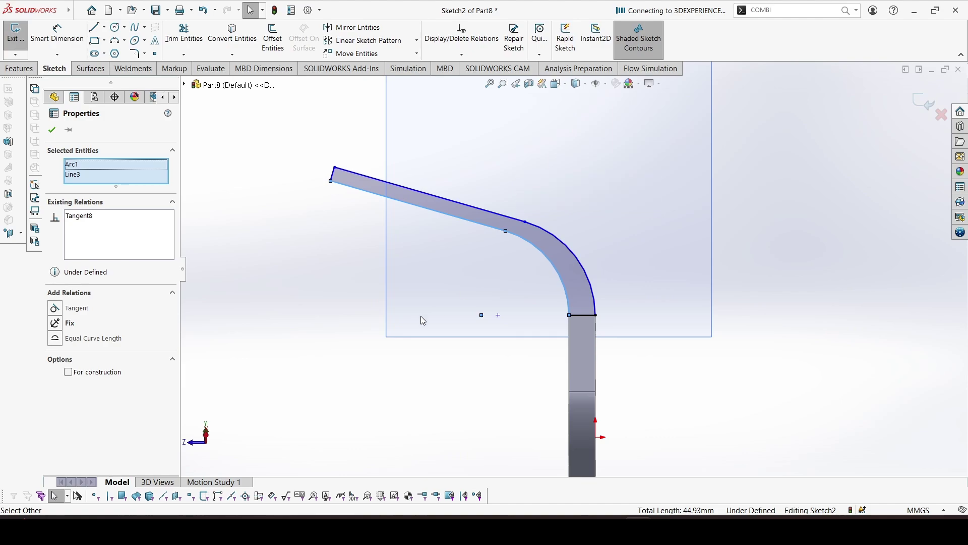
left_click(335, 290)
Dimension the short end line of the flange profile as 4 mm
right_click_drag(350, 333, 355, 212)
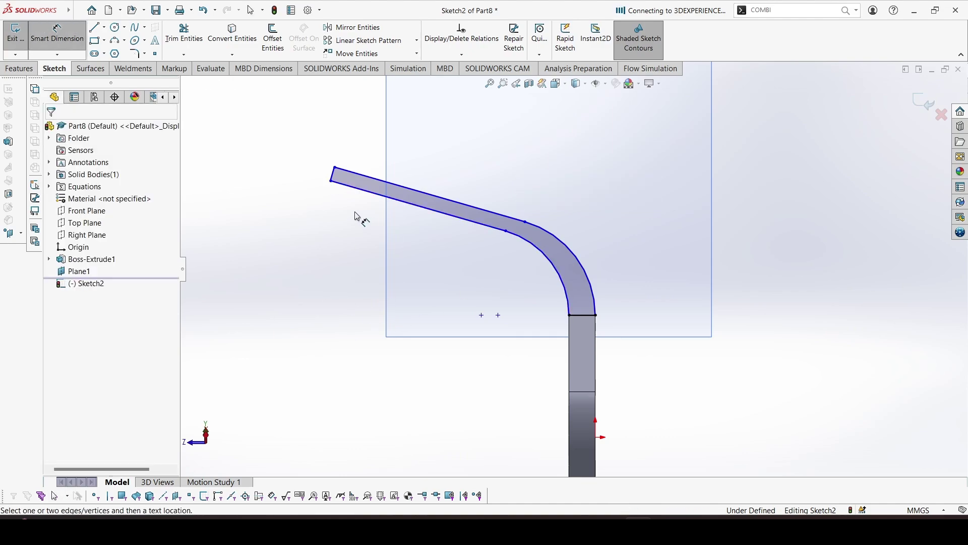
left_click(333, 176)
left_click(266, 201)
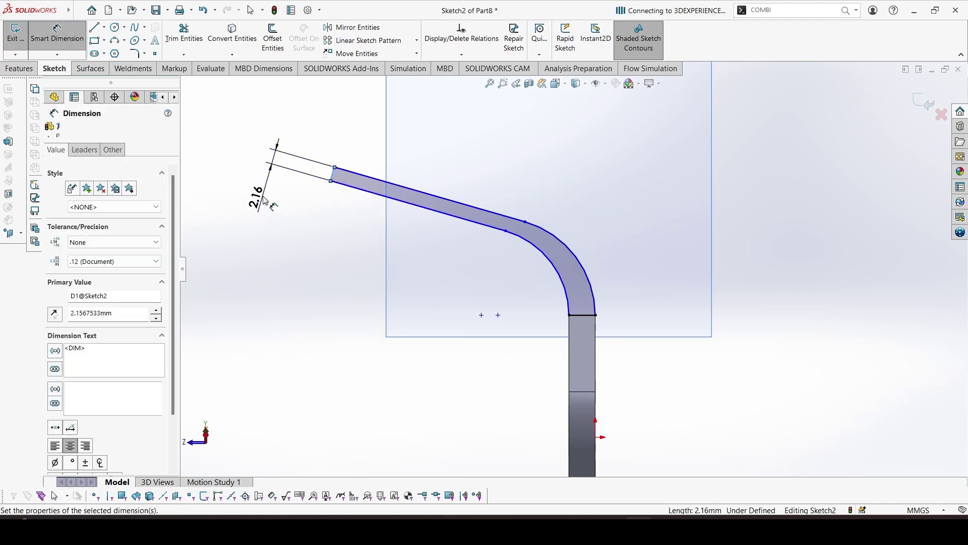
type("4")
key("Return")
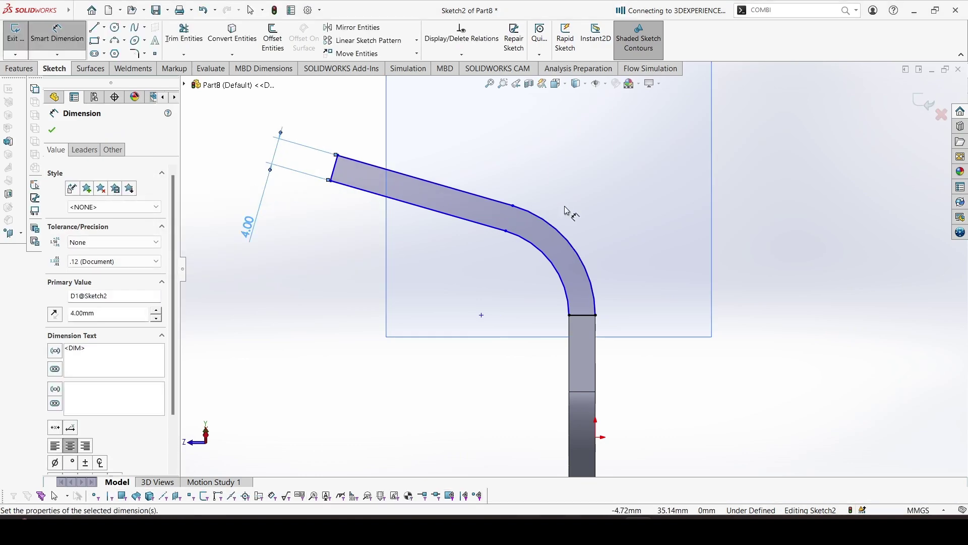
Try to dimension the inner angled line against the plate's edge, and undo back to before the thickness value was set
scroll(538, 302, "up", 3)
scroll(537, 304, "down", 2)
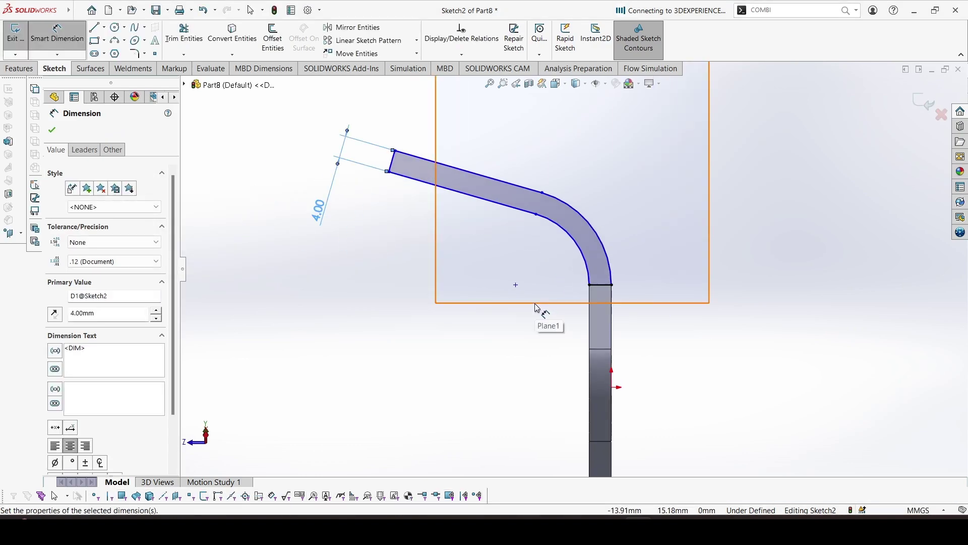
left_click(502, 211)
left_click(519, 211)
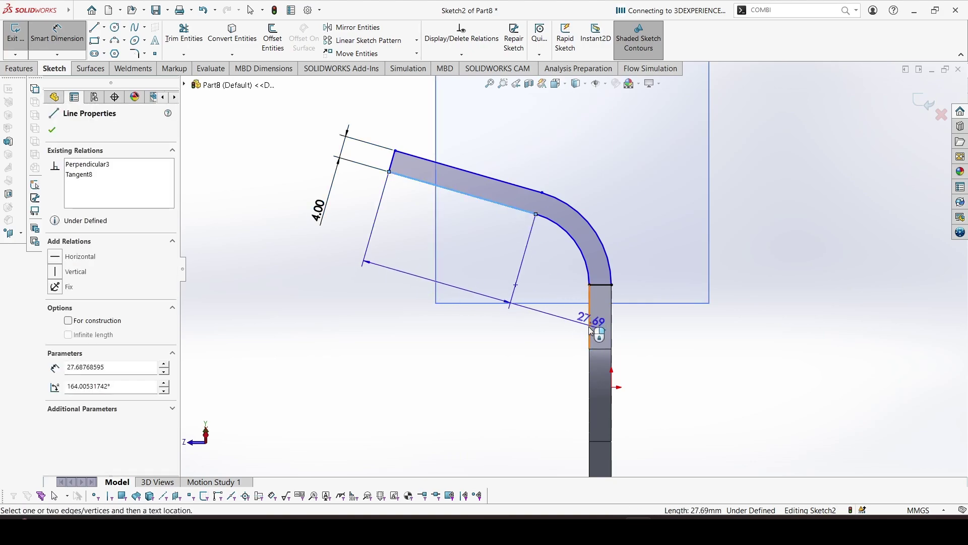
left_click(591, 330)
key("Return")
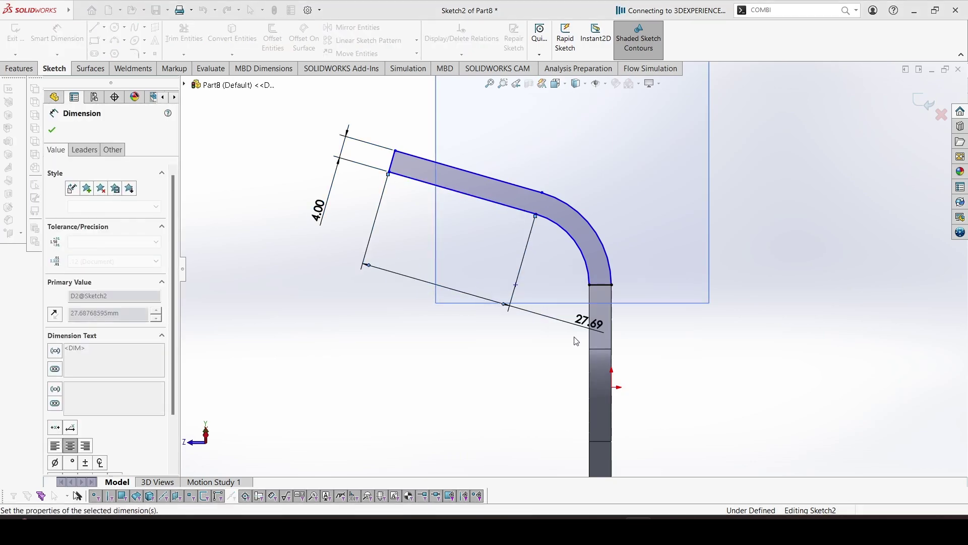
key("Escape")
key("ctrl+z")
key("ctrl+z")
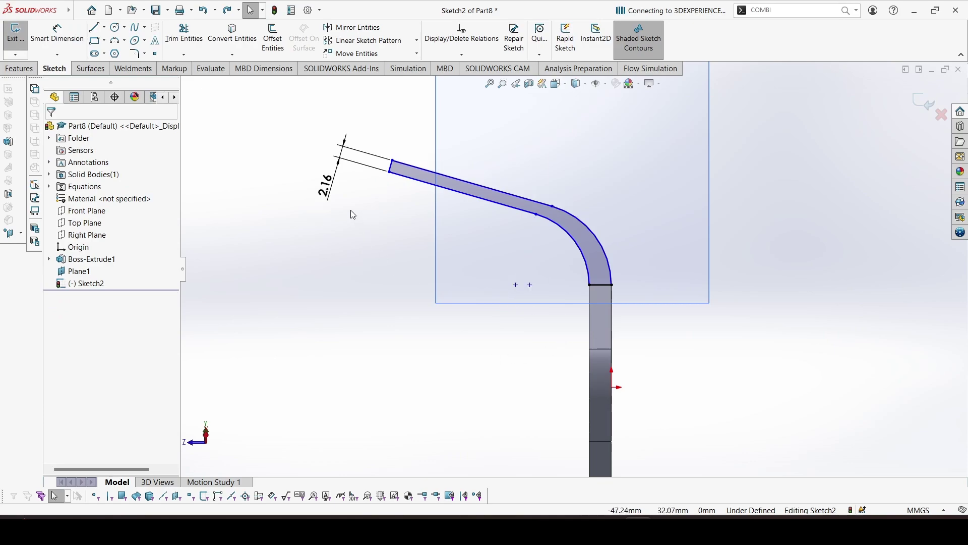
Set the existing thickness dimension at the flange's free end to 4 mm again
double_click(327, 186)
type("4")
key("Return")
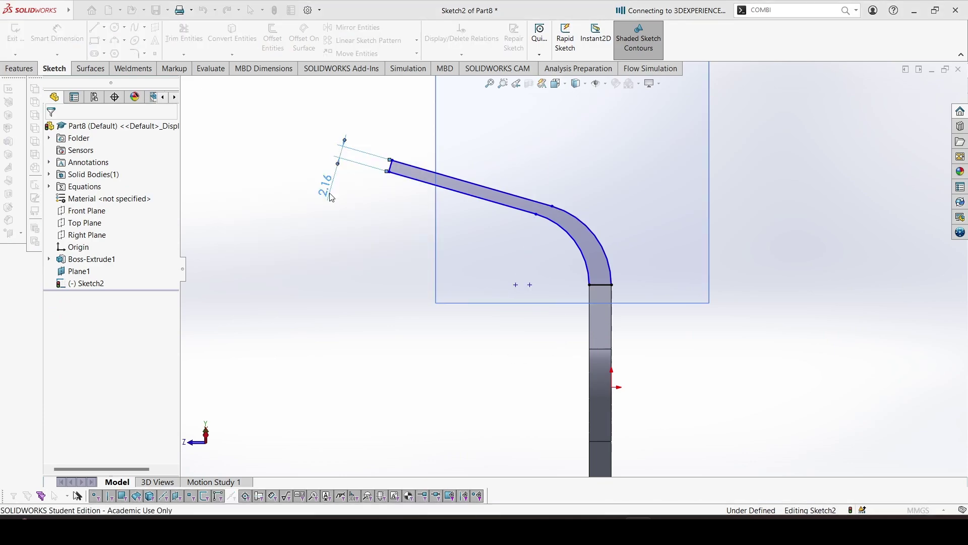
Dimension the angle between the flange's inner angled line and the plate's side edge as 112°
right_click_drag(414, 372, 437, 313)
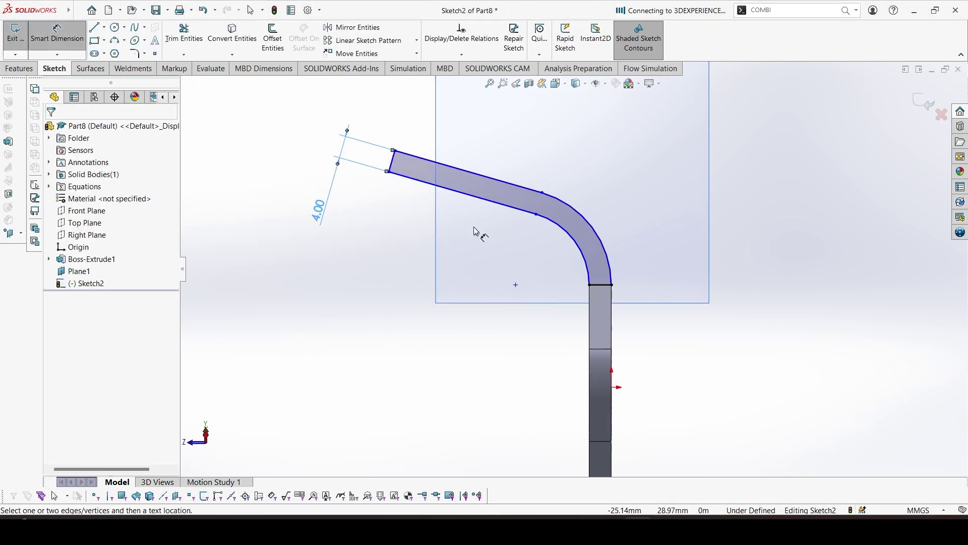
left_click(507, 206)
left_click(591, 336)
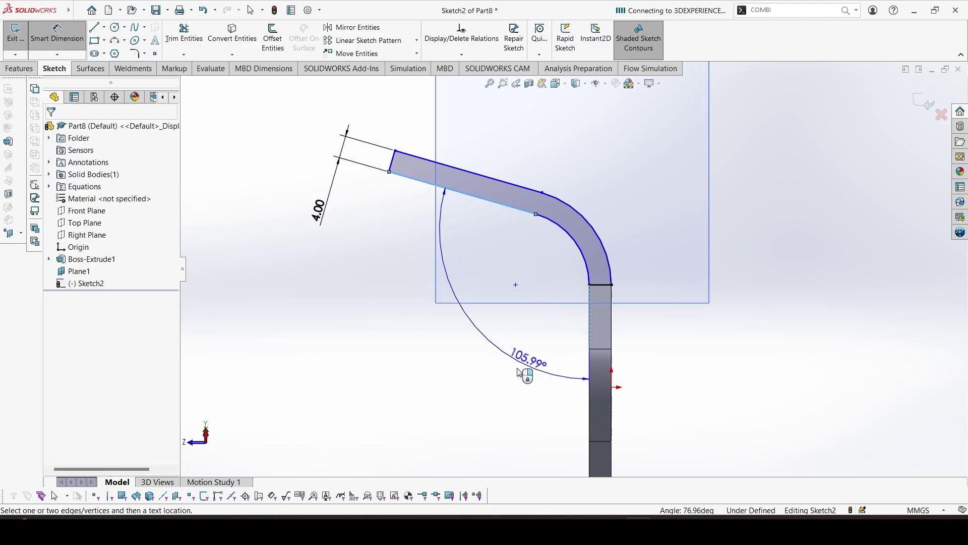
left_click(500, 348)
type("11")
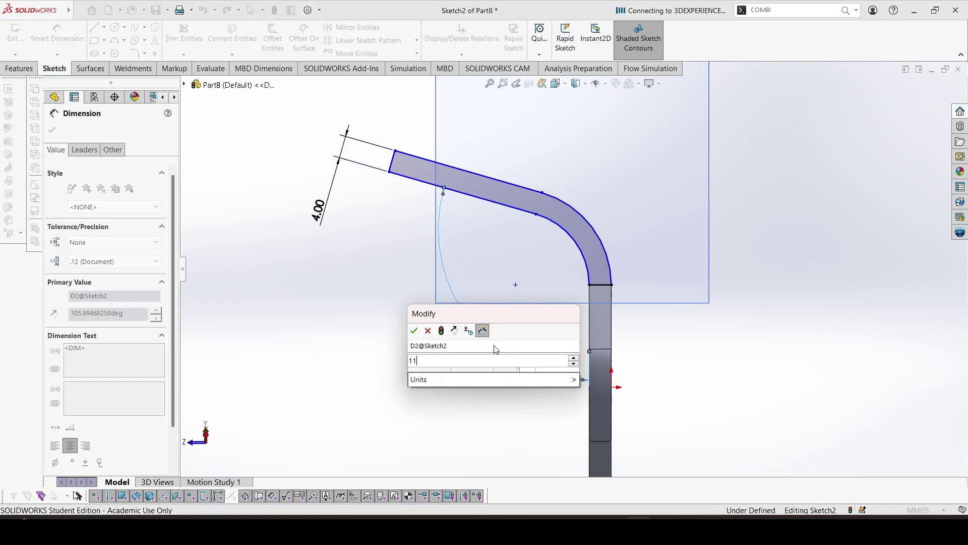
type("2")
key("Return")
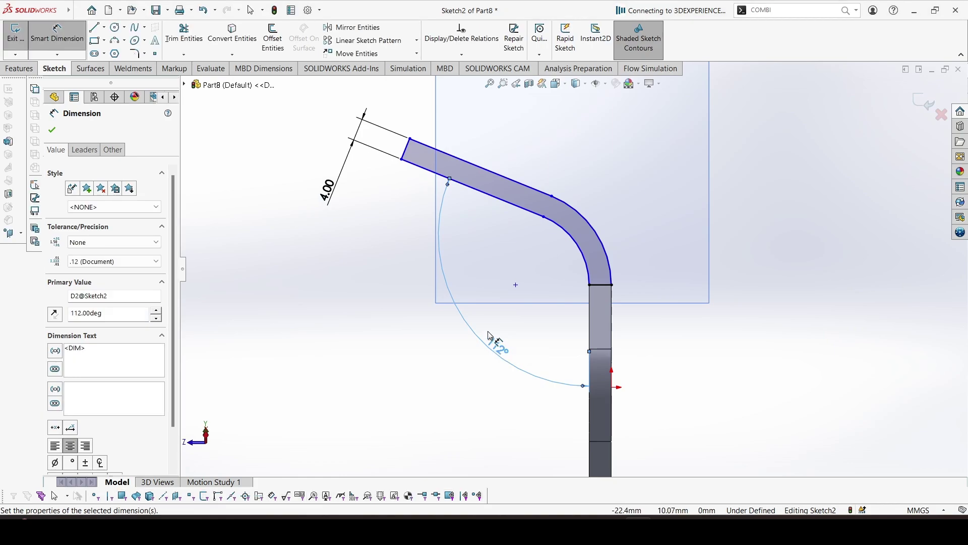
key("Escape")
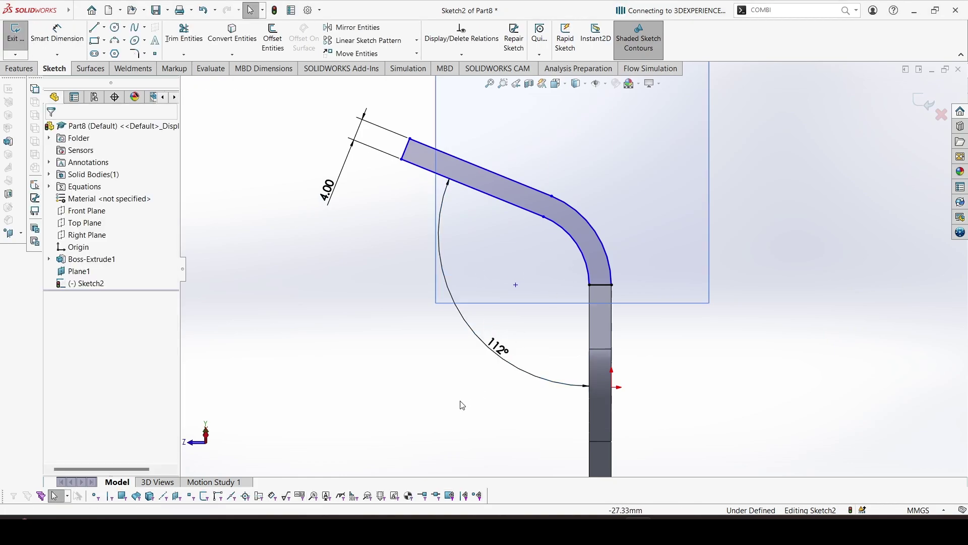
Dimension the outer bend arc of the flange profile with a radius of 12 mm
right_click_drag(461, 404, 466, 353)
left_click(598, 241)
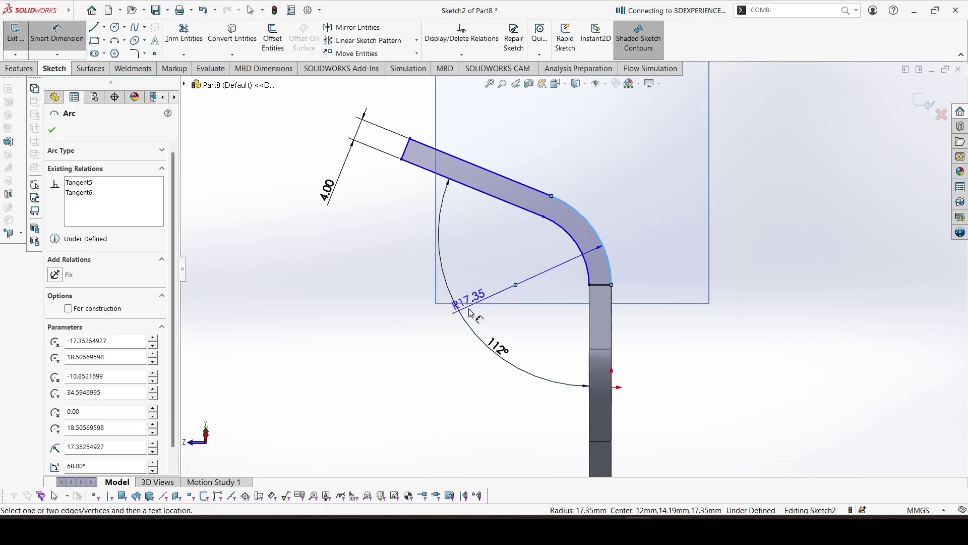
left_click(442, 342)
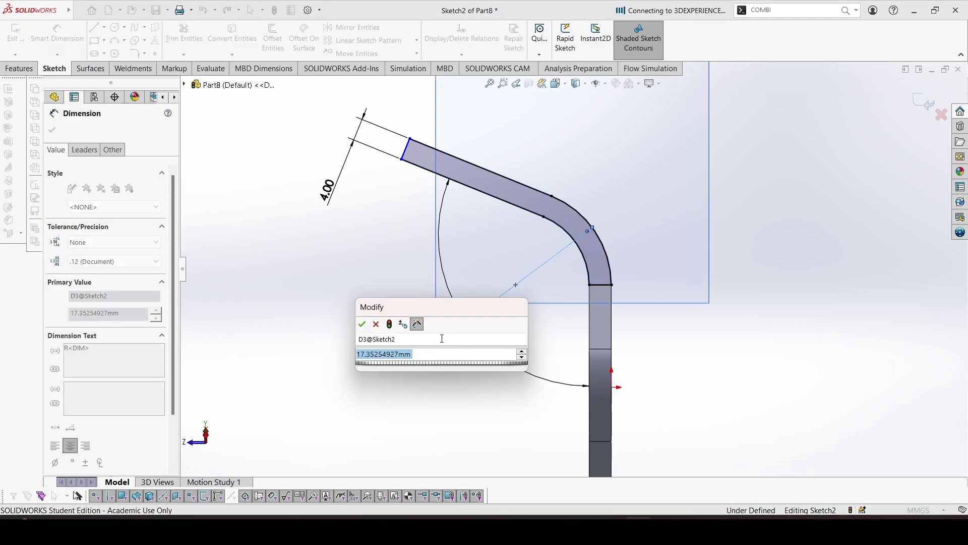
type("12")
key("Return")
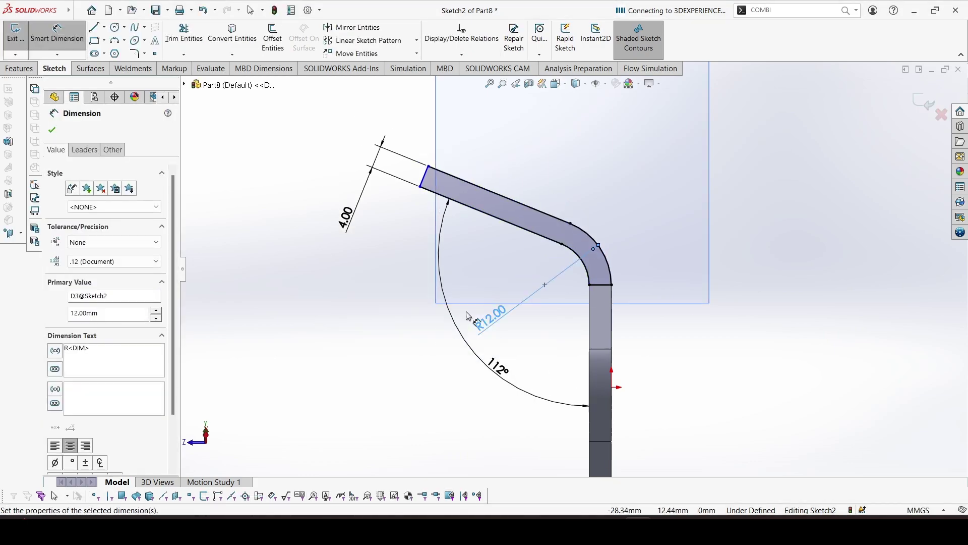
key("Escape")
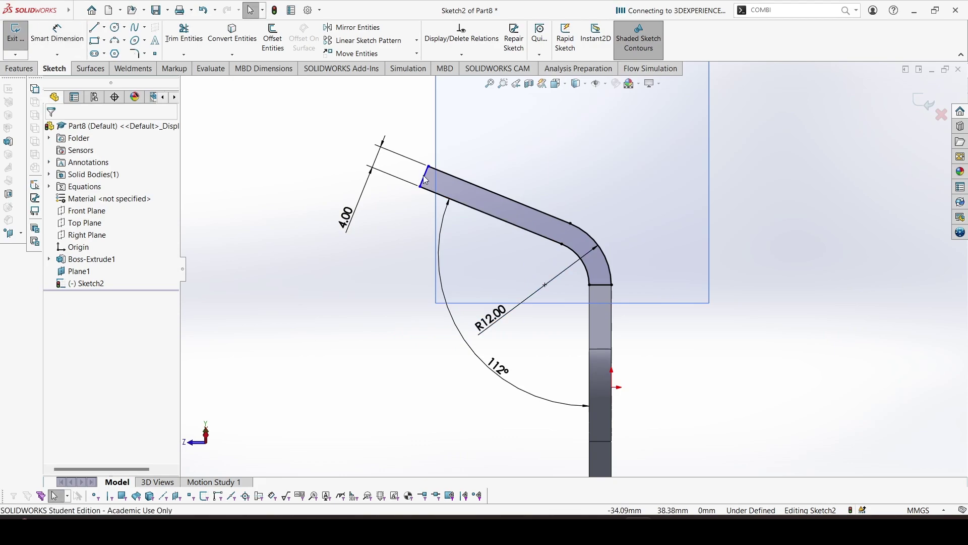
Dimension the flange's inner angled line as 14 mm long and exit the sketch
left_click(422, 174)
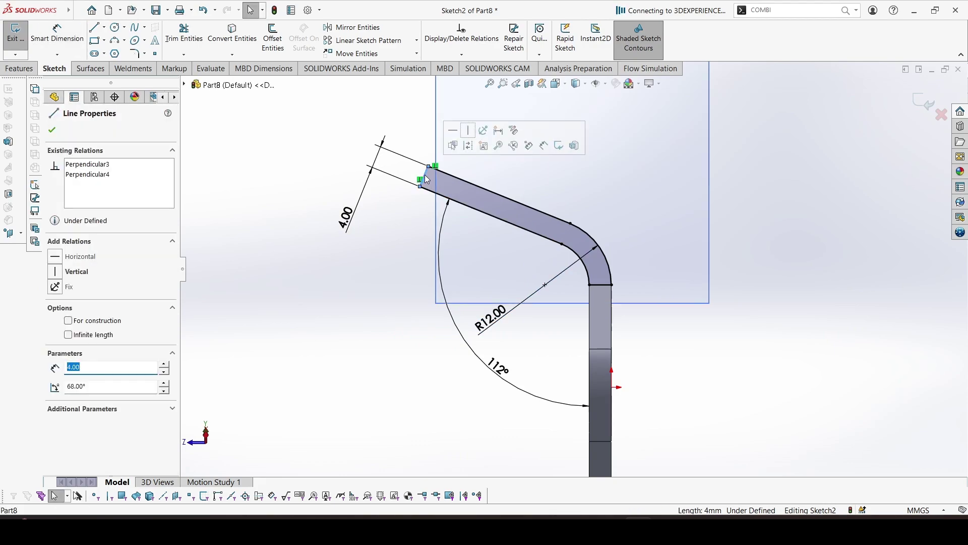
right_click_drag(393, 329, 388, 267)
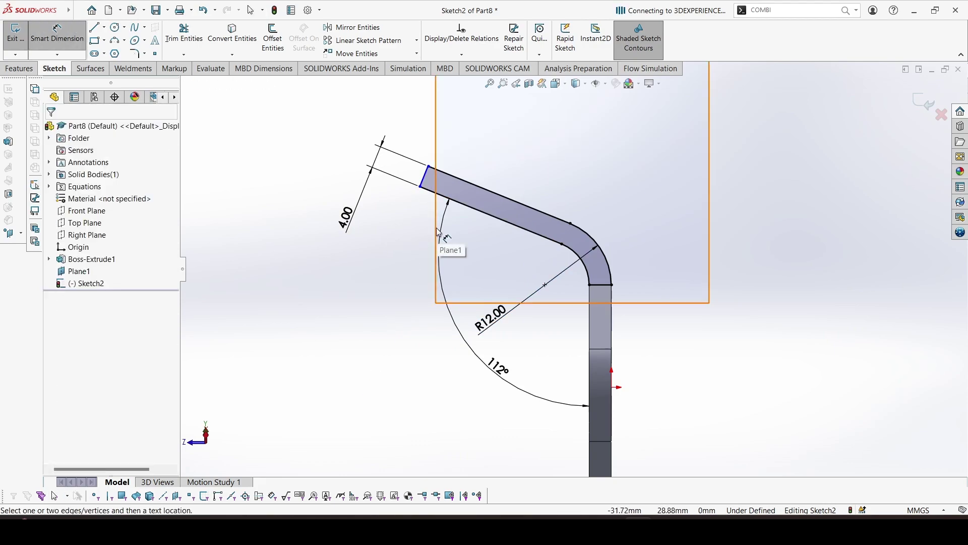
left_click(488, 218)
left_click(406, 275)
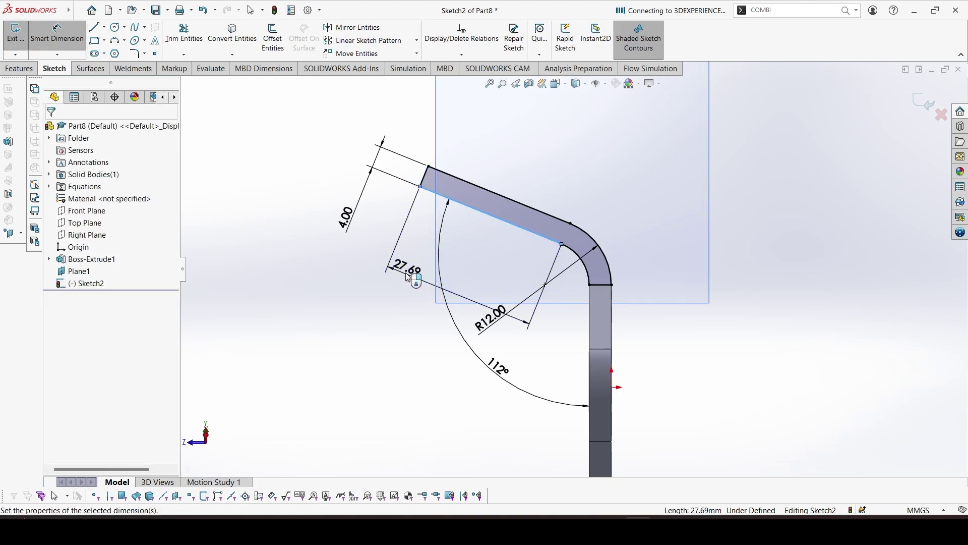
type("14")
key("Return")
key("Escape")
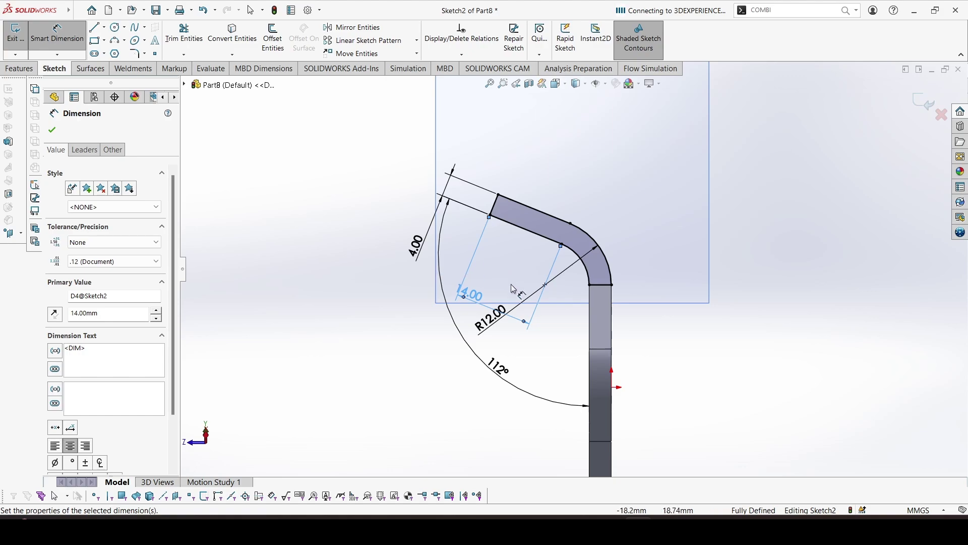
key("Escape")
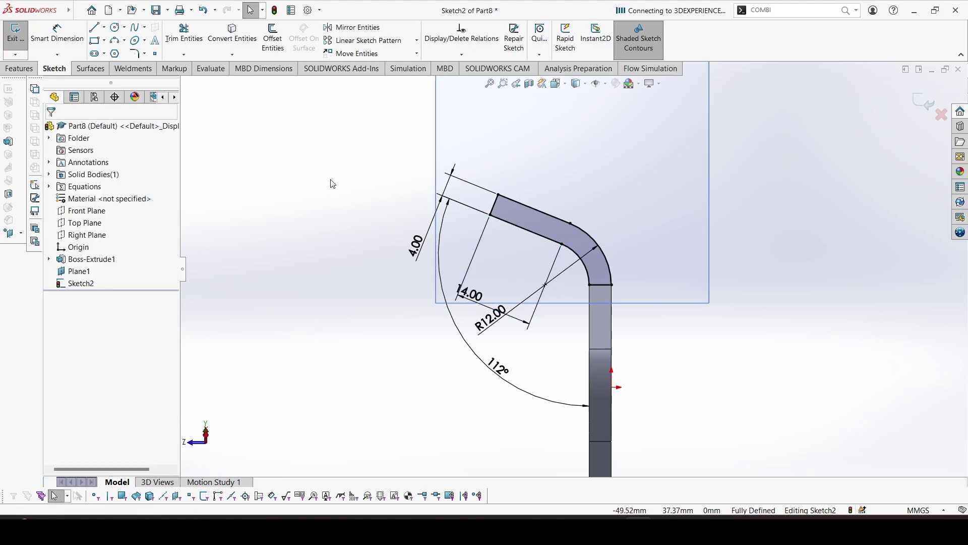
left_click(924, 102)
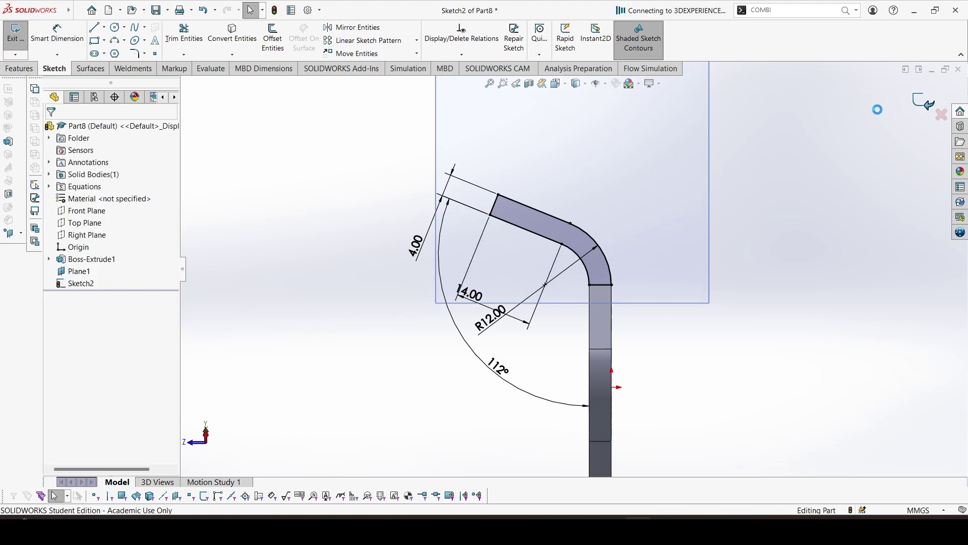
Extrude the flange profile along the plate's slanted side using Up To Vertex, ending at the short thickness edge at that side's far end
middle_click_drag(530, 203, 610, 186)
scroll(704, 311, "up", 2)
mouse_move(678, 315)
middle_mouse_down()
mouse_move(668, 203)
mouse_move(586, 180)
middle_mouse_up()
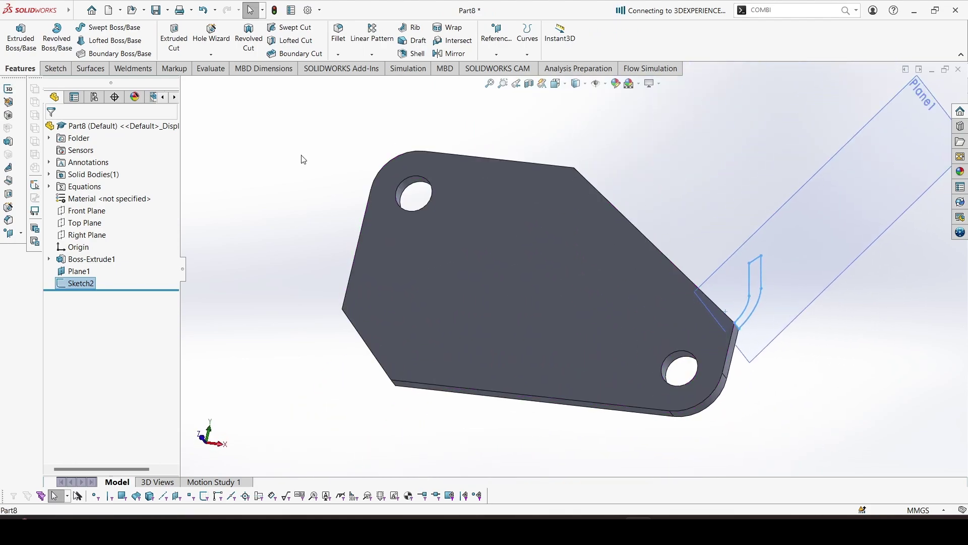
left_click(21, 38)
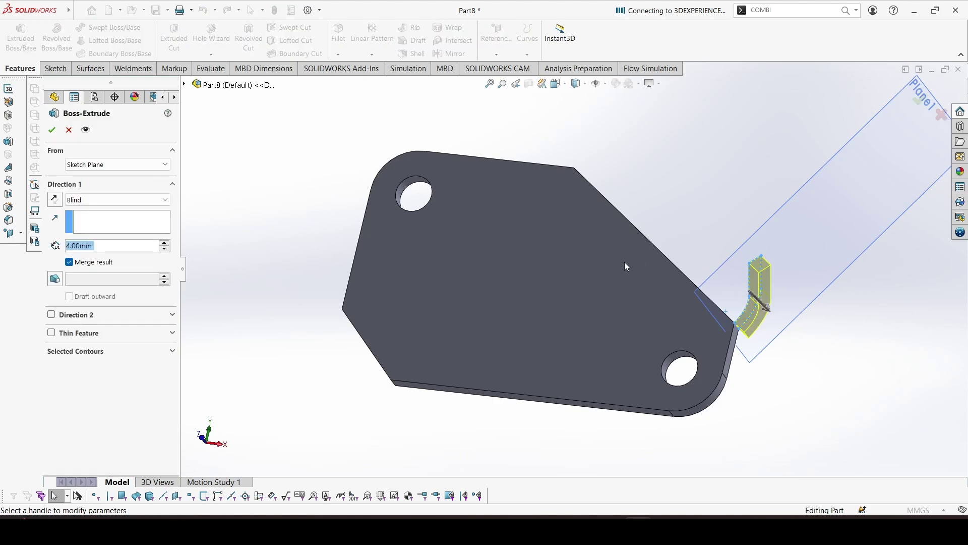
middle_click_drag(627, 267, 554, 279)
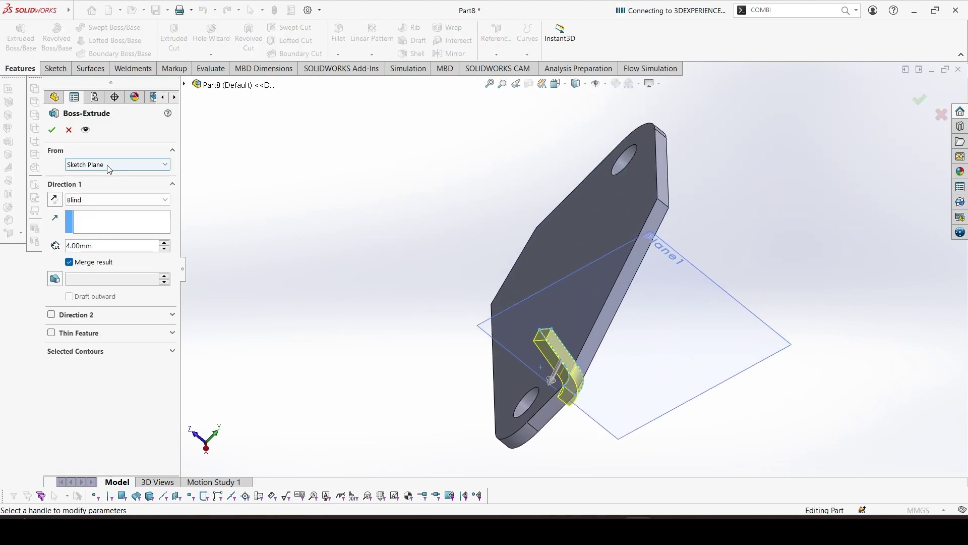
left_click(104, 200)
left_click(111, 228)
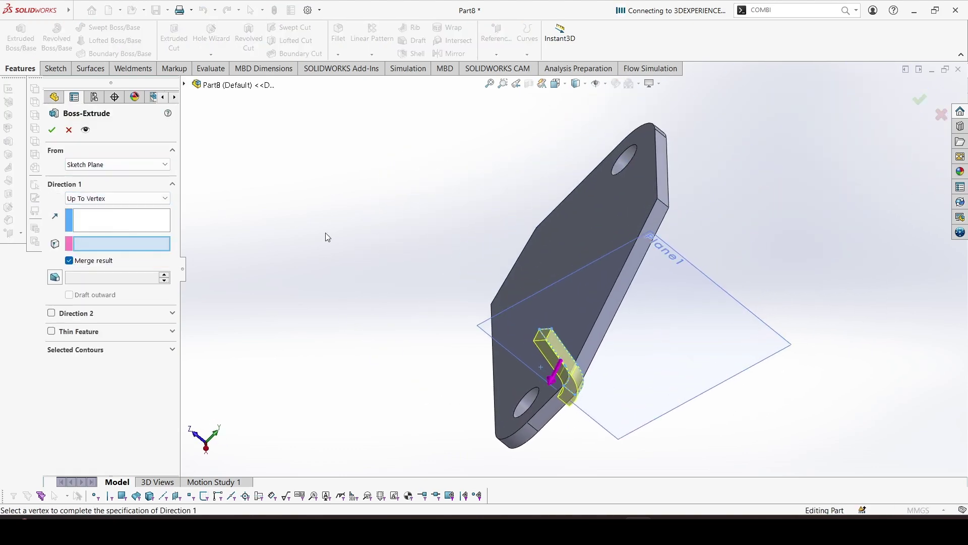
scroll(673, 213, "down", 4)
left_click(630, 189)
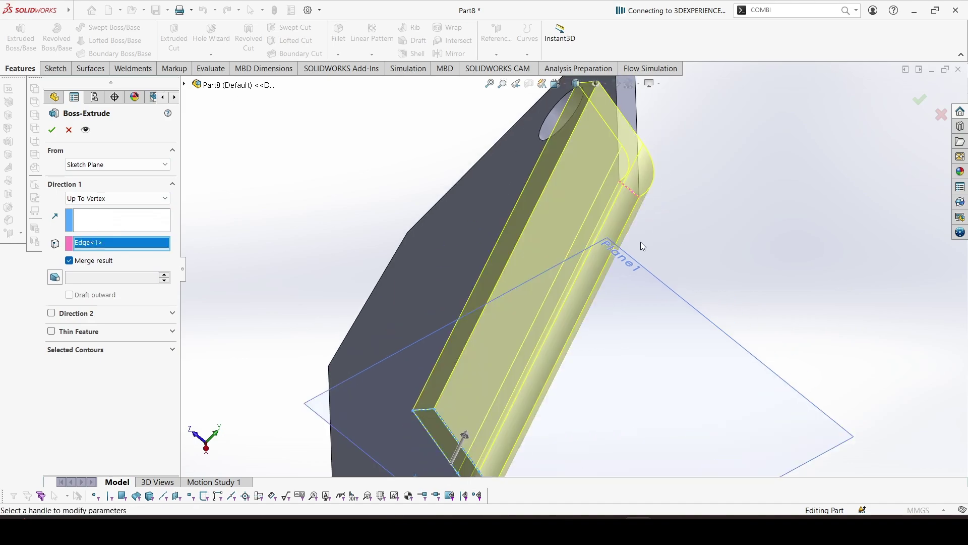
scroll(628, 262, "up", 2)
middle_click_drag(628, 262, 637, 272)
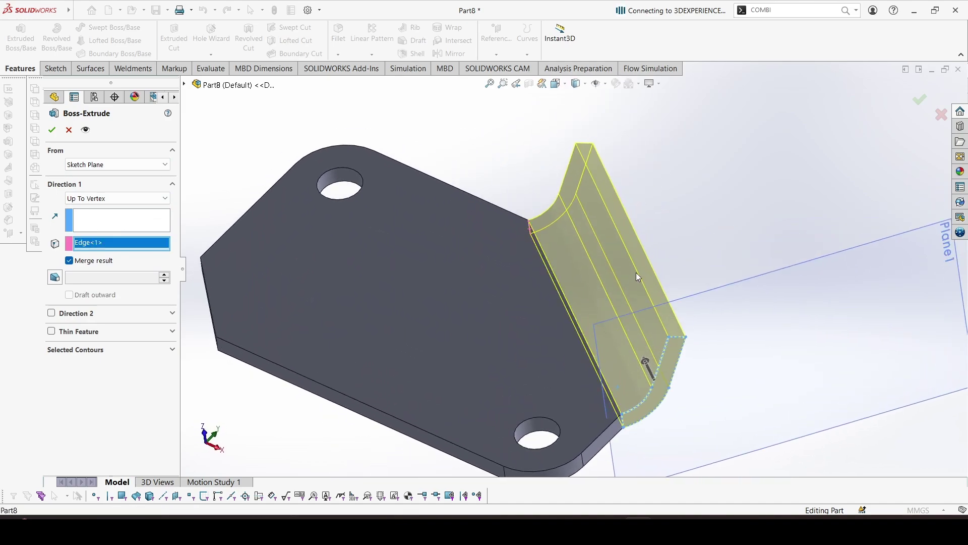
key("Return")
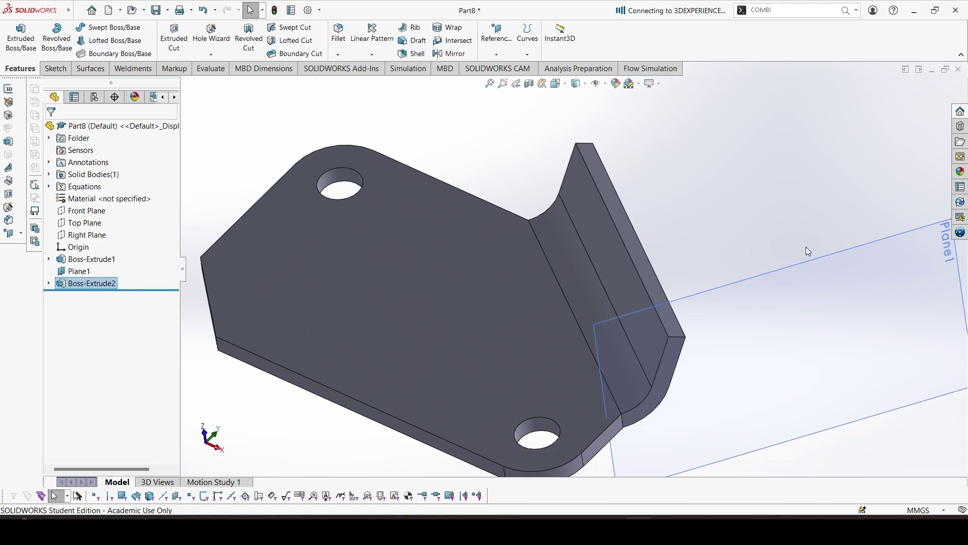
Hide the reference plane that holds the flange profile
scroll(806, 246, "up", 2)
right_click(766, 289)
left_click(808, 275)
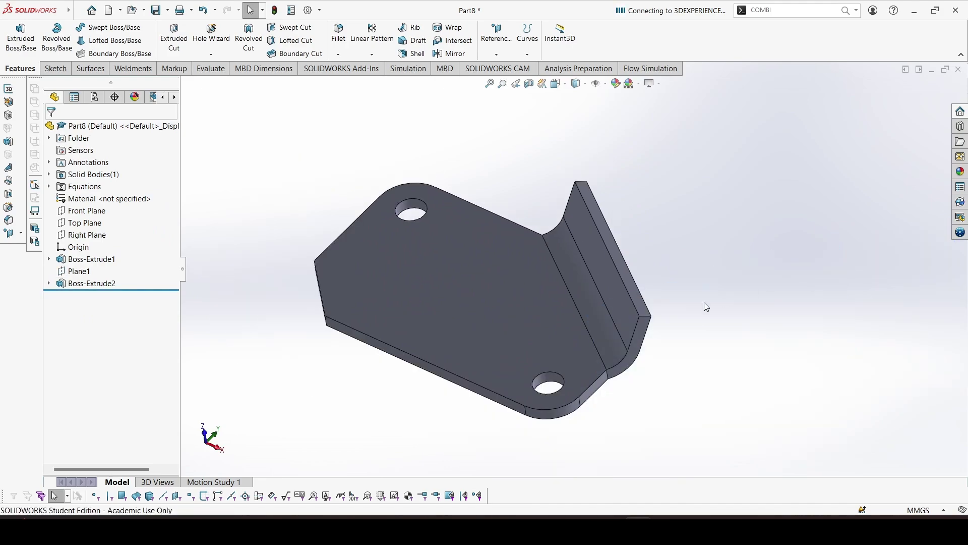
Assign Manganese Bronze from the Copper Alloys category as the part's material and close the material library
middle_click_drag(620, 315, 595, 303)
right_click(144, 199)
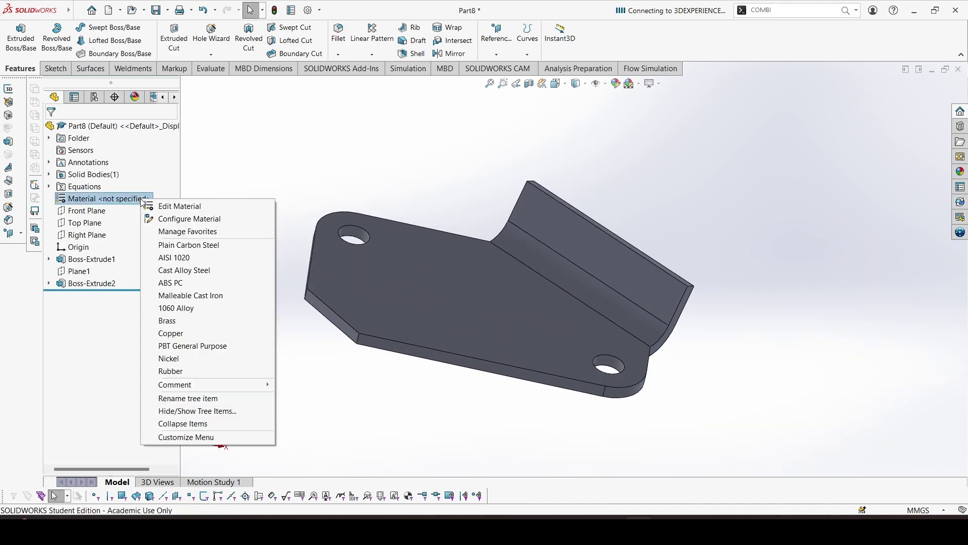
left_click(172, 207)
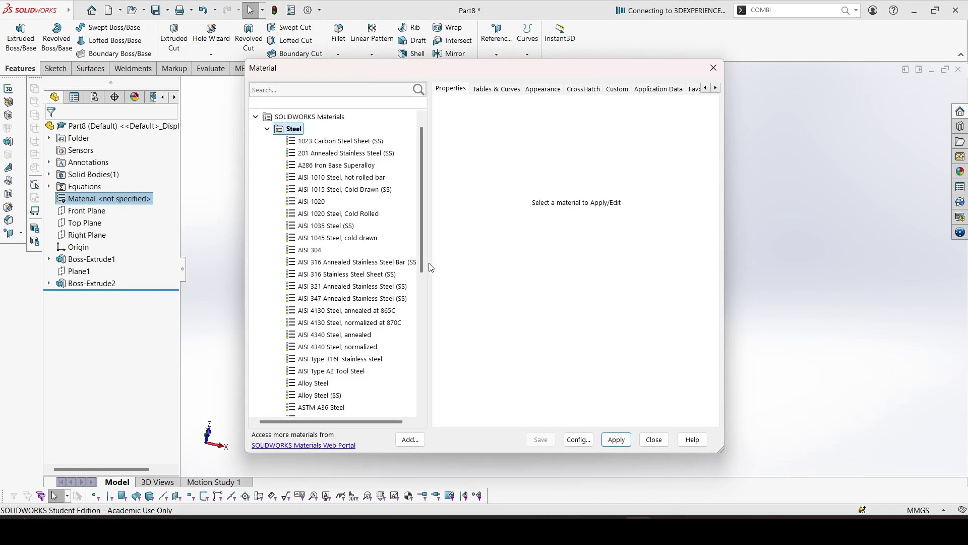
scroll(371, 262, "down", 5)
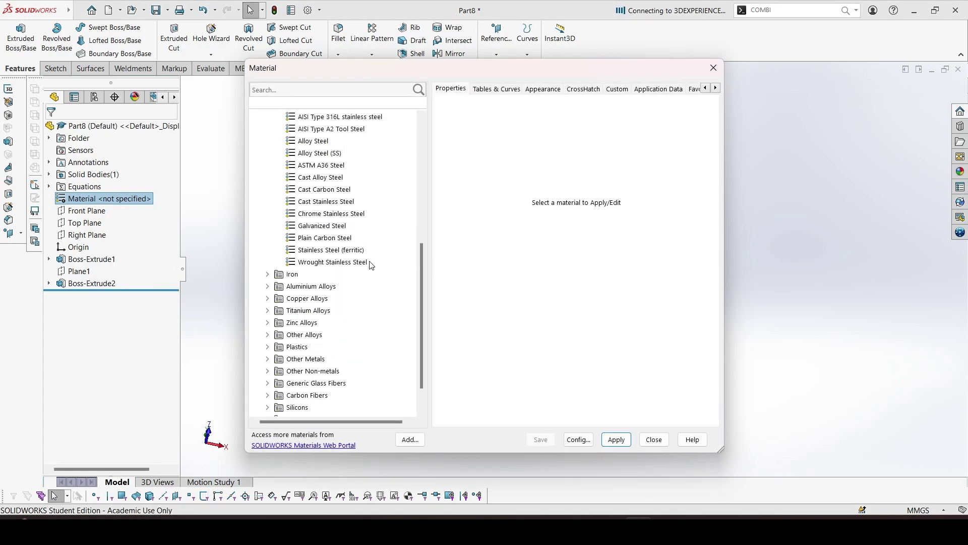
left_click(268, 298)
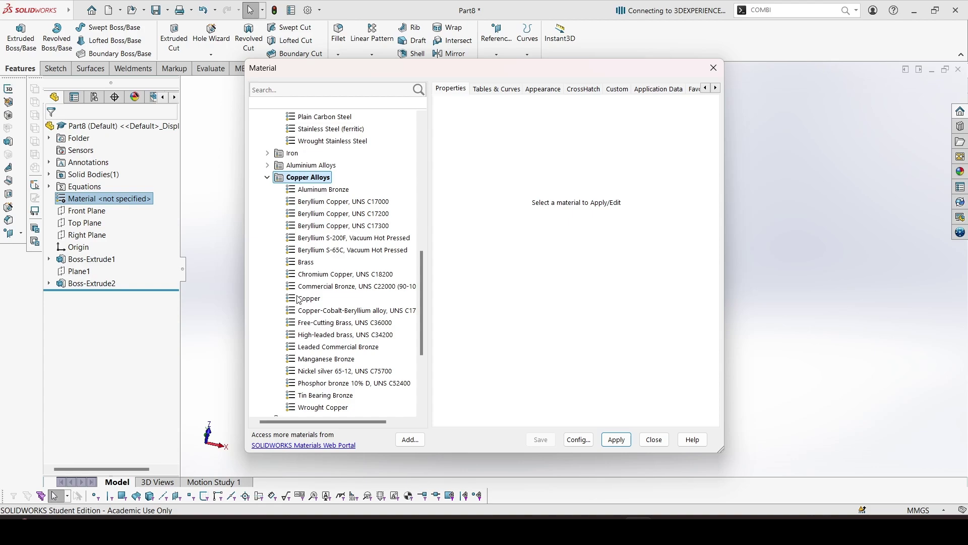
scroll(326, 301, "down", 4)
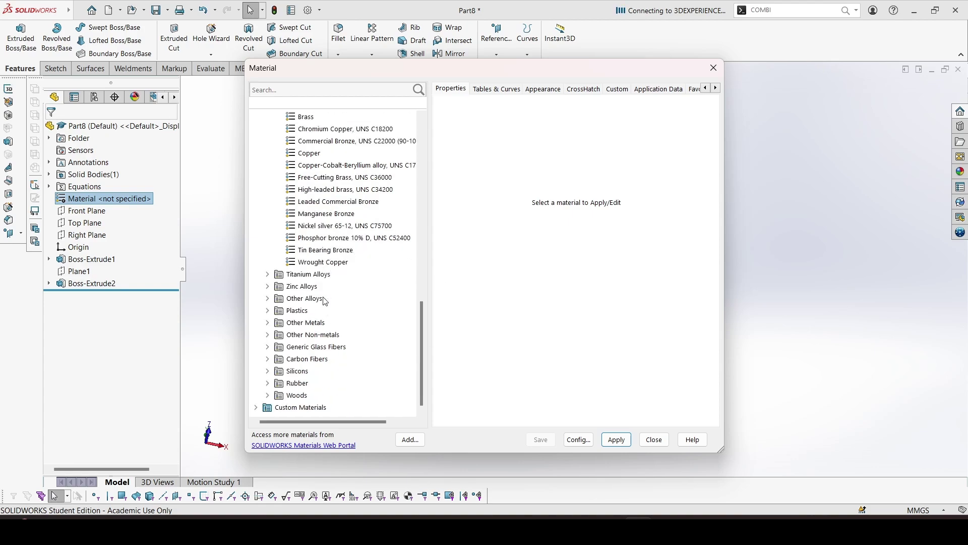
left_click(339, 214)
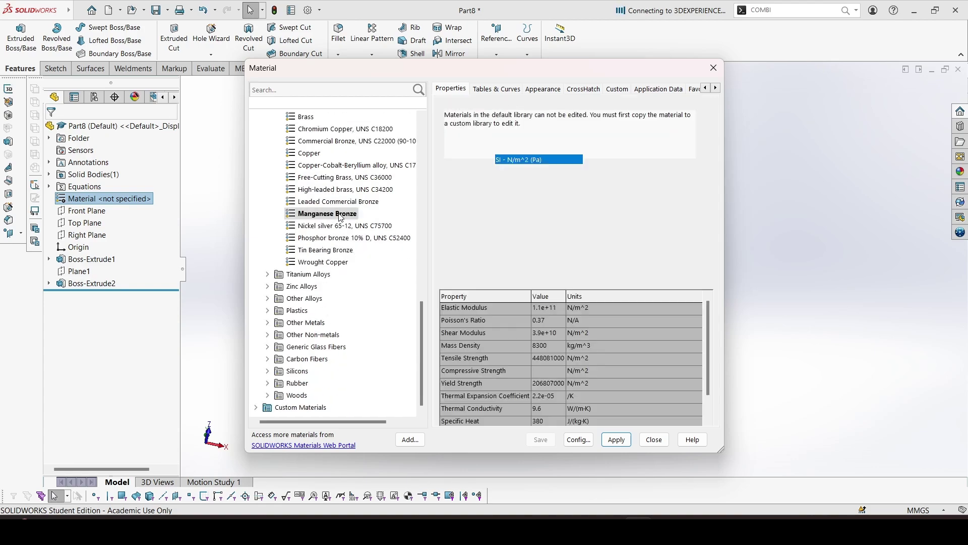
left_click(616, 439)
left_click(654, 440)
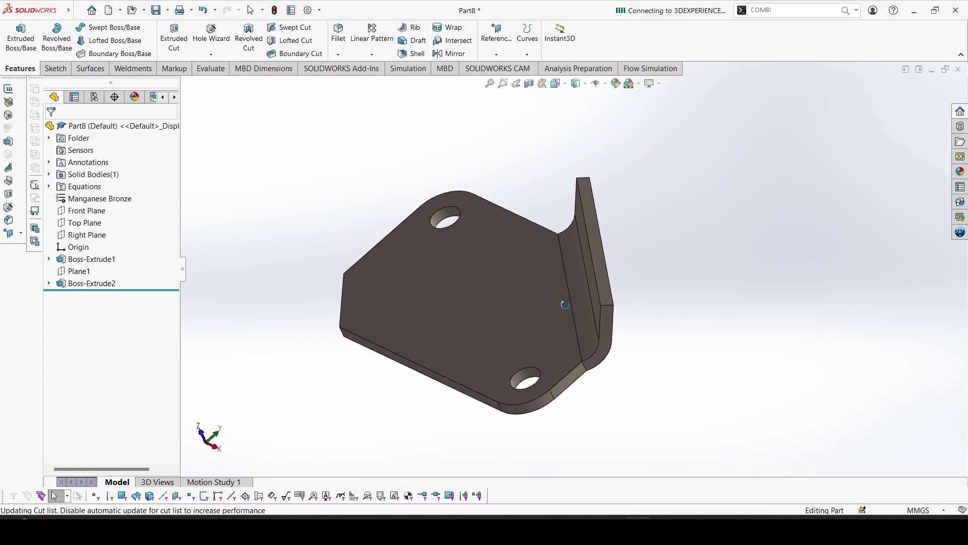
Evaluate the part's mass properties and compare the mass with the Section D Problem 1 solution in the practice package PDF in the browser
left_click(209, 73)
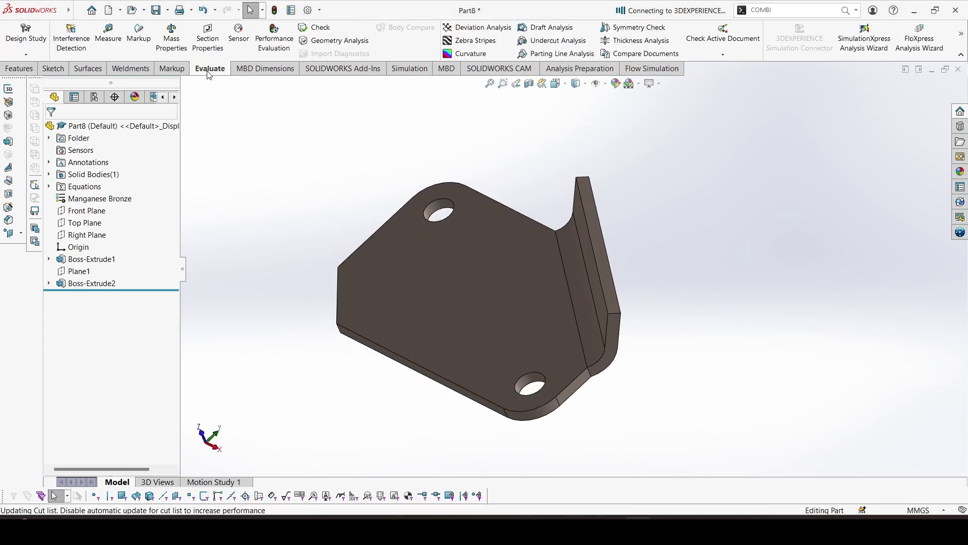
left_click(172, 41)
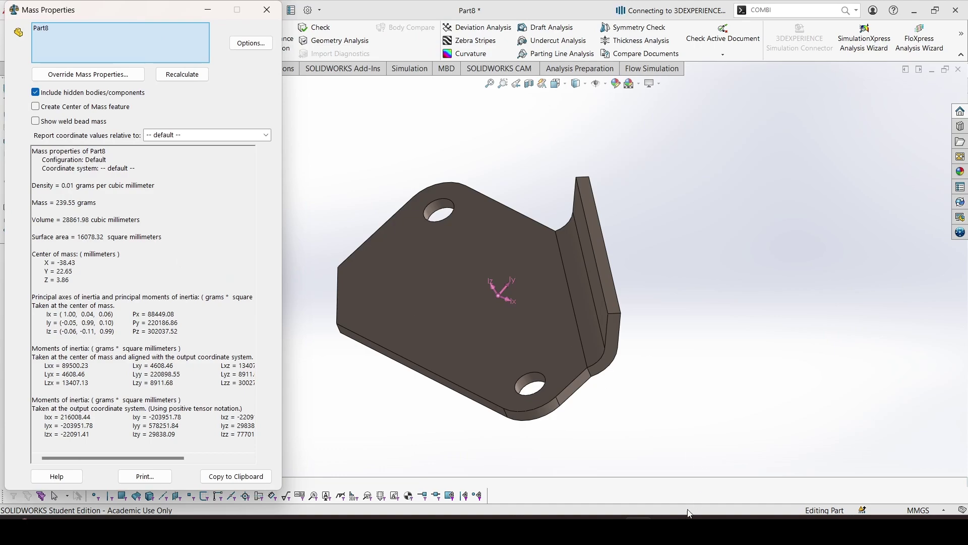
left_click(610, 529)
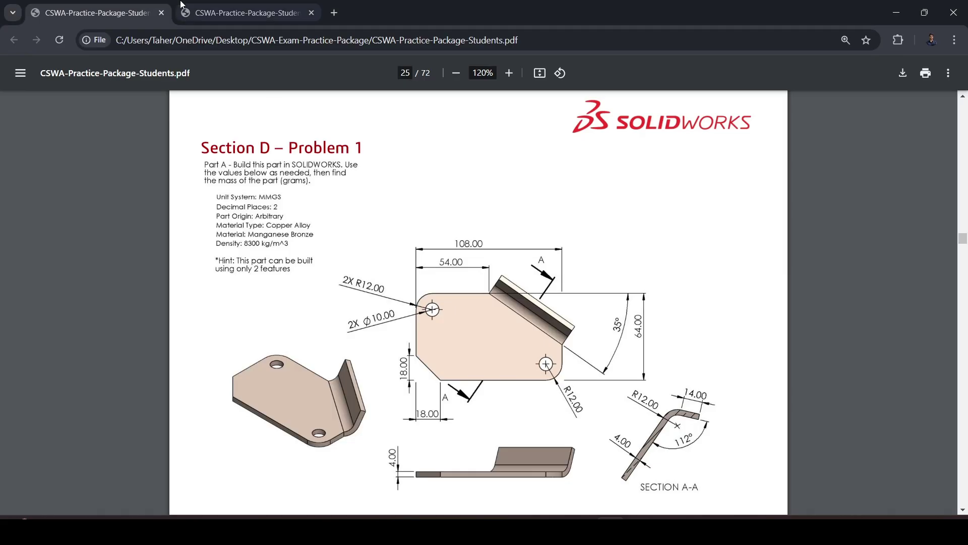
left_click(217, 17)
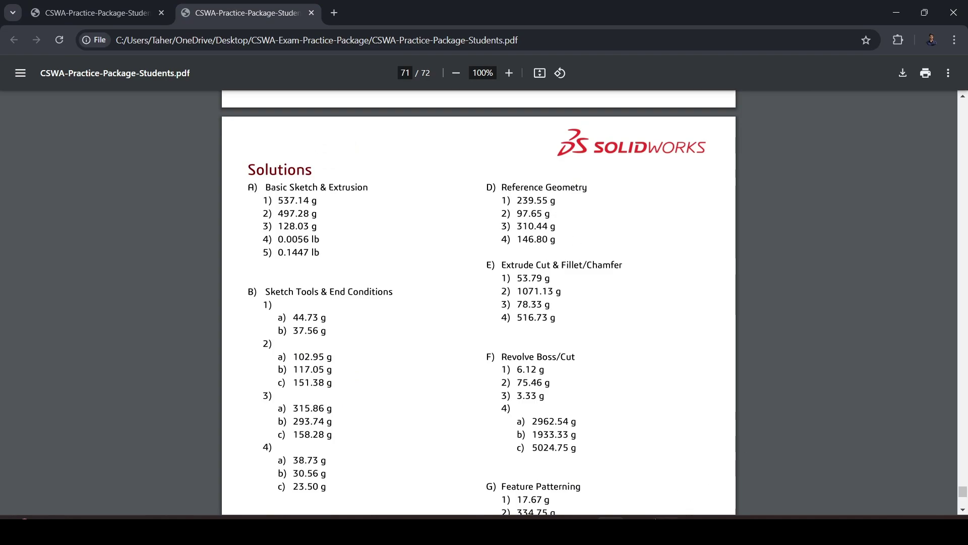
left_click(639, 529)
left_click(267, 10)
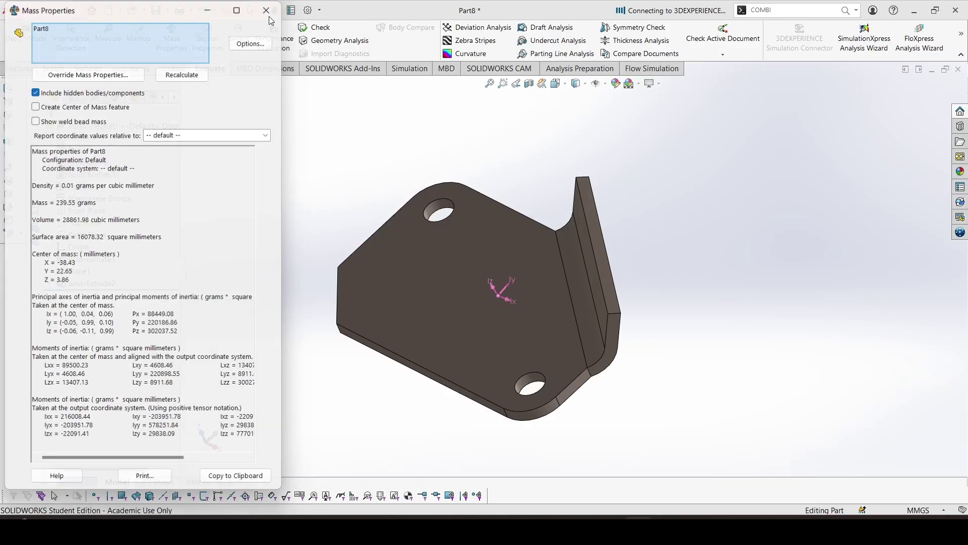
middle_click_drag(539, 376, 400, 413)
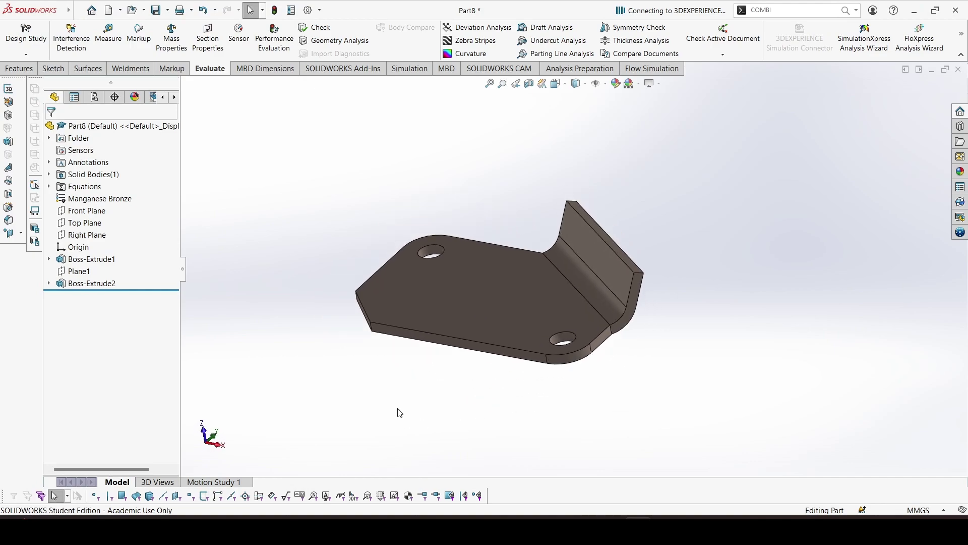